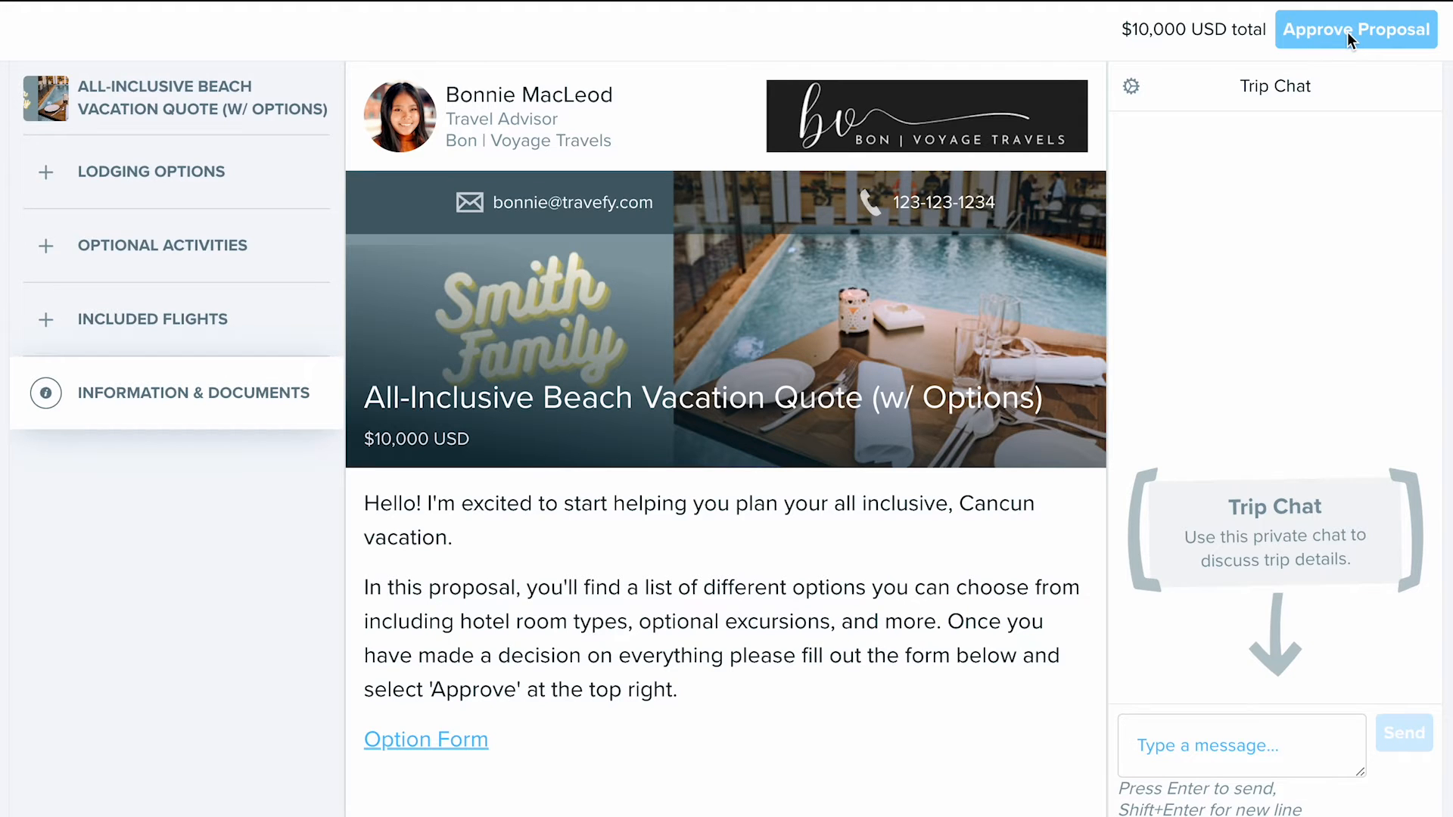
# - Approve the All-Inclusive Beach Vacation Quote (w/ Options) proposal with the prefilled client name and email, and close the confirmation
pyautogui.click(1348, 34)
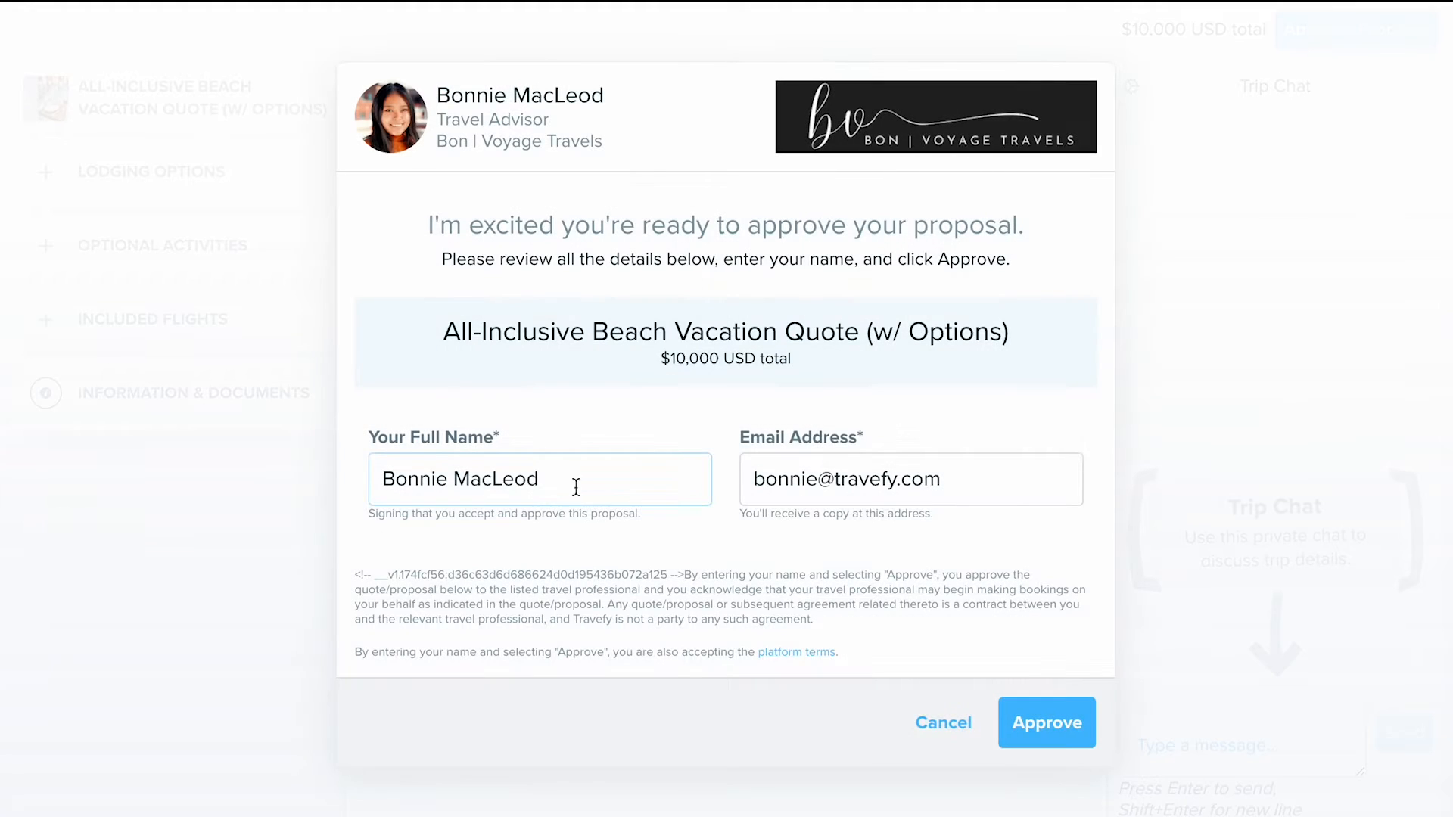
pyautogui.click(773, 499)
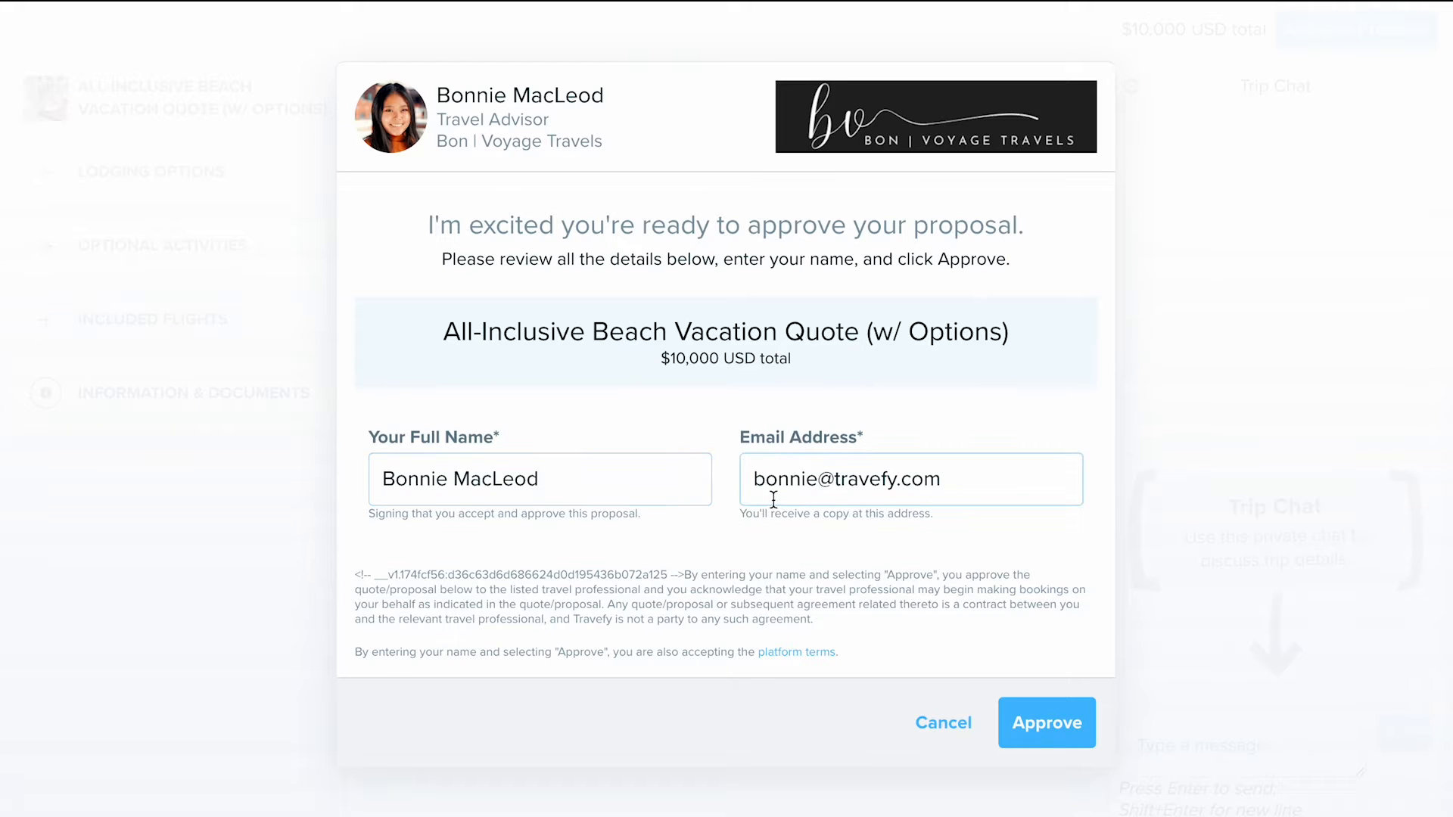
pyautogui.click(1033, 721)
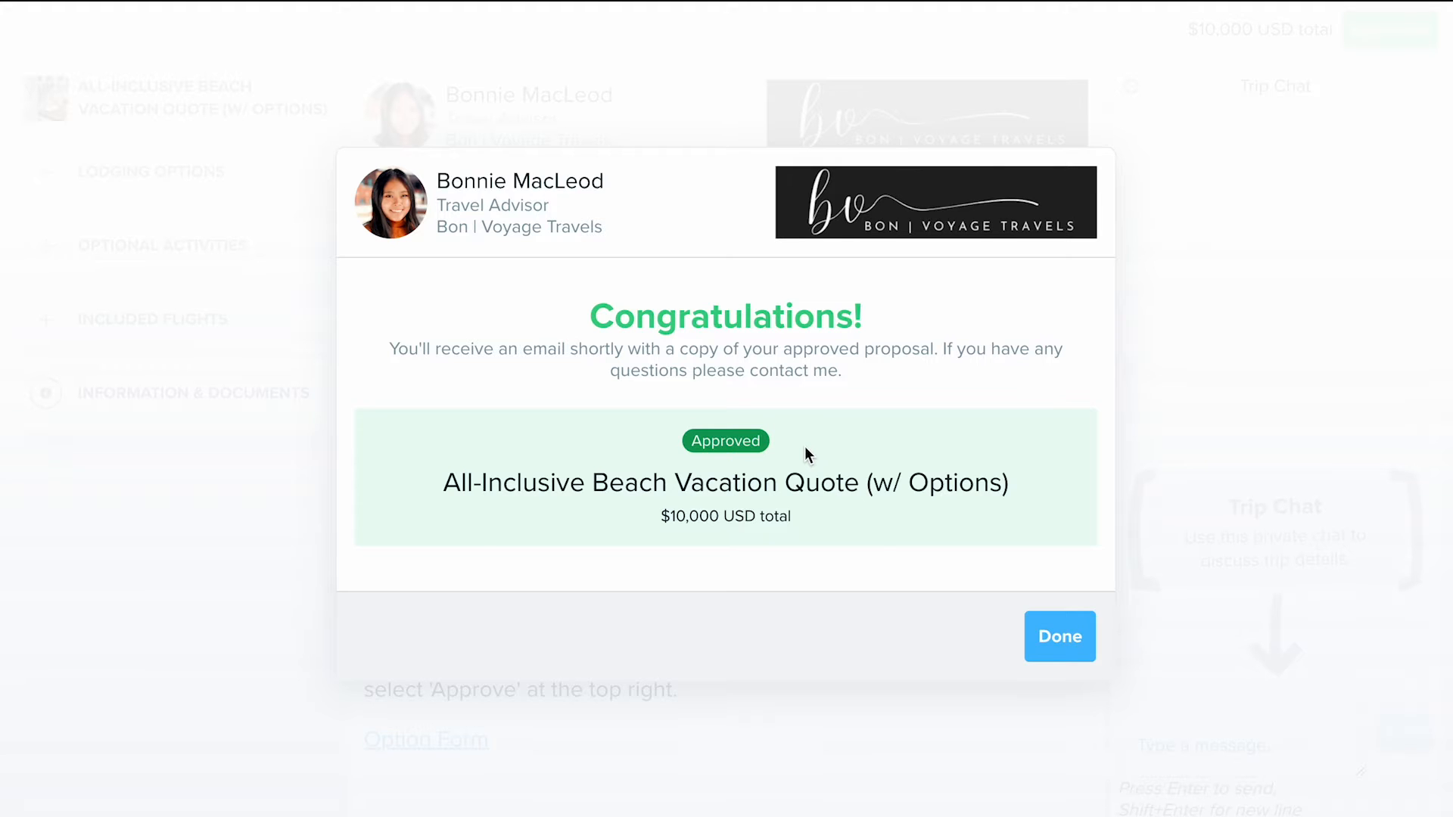
pyautogui.click(1063, 656)
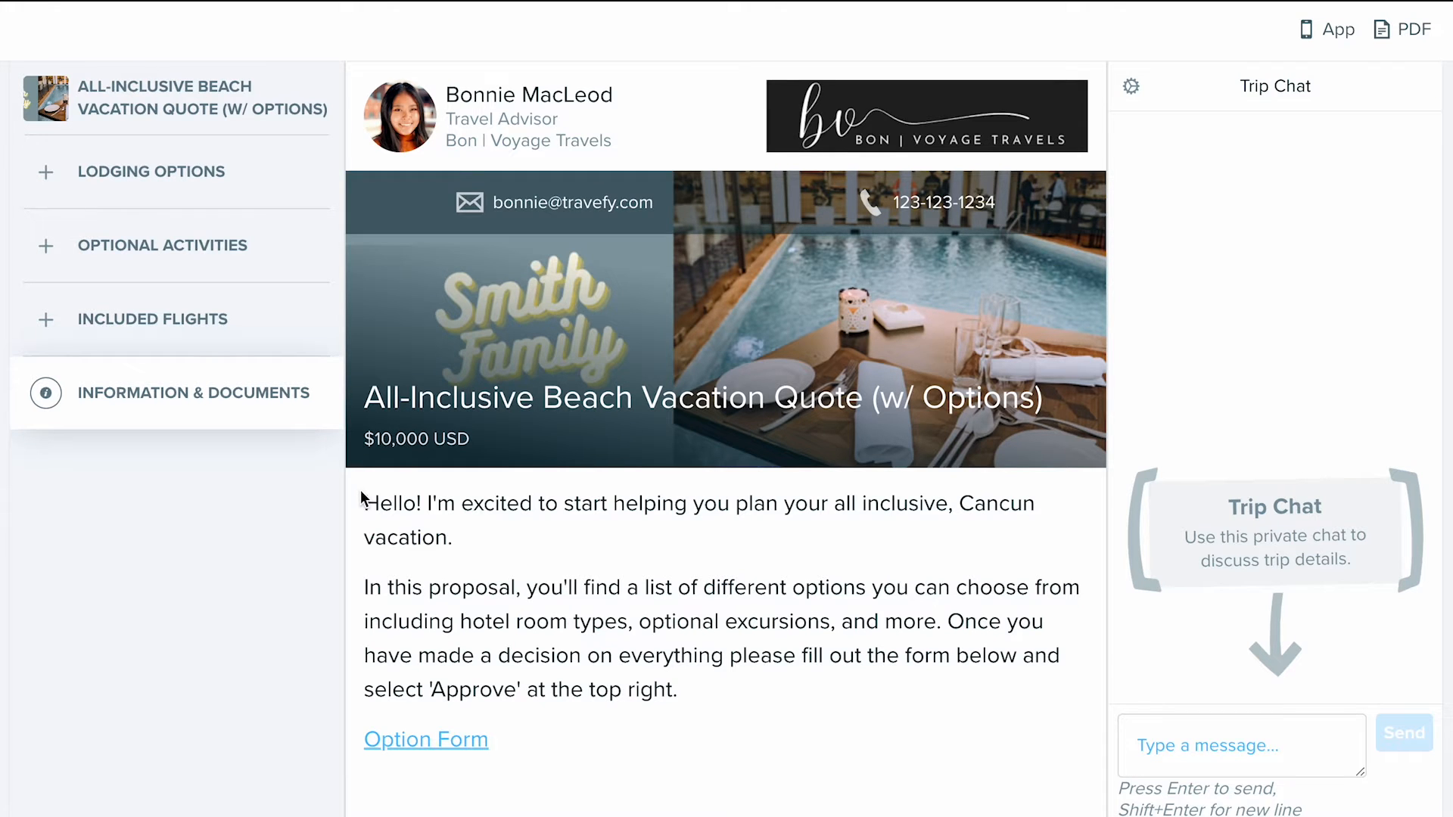
# - Look through the approved trip's lodging options, including the Hyatt Zilara Cancun Resort Option 1 photo gallery
pyautogui.scroll(-2, 361, 497)
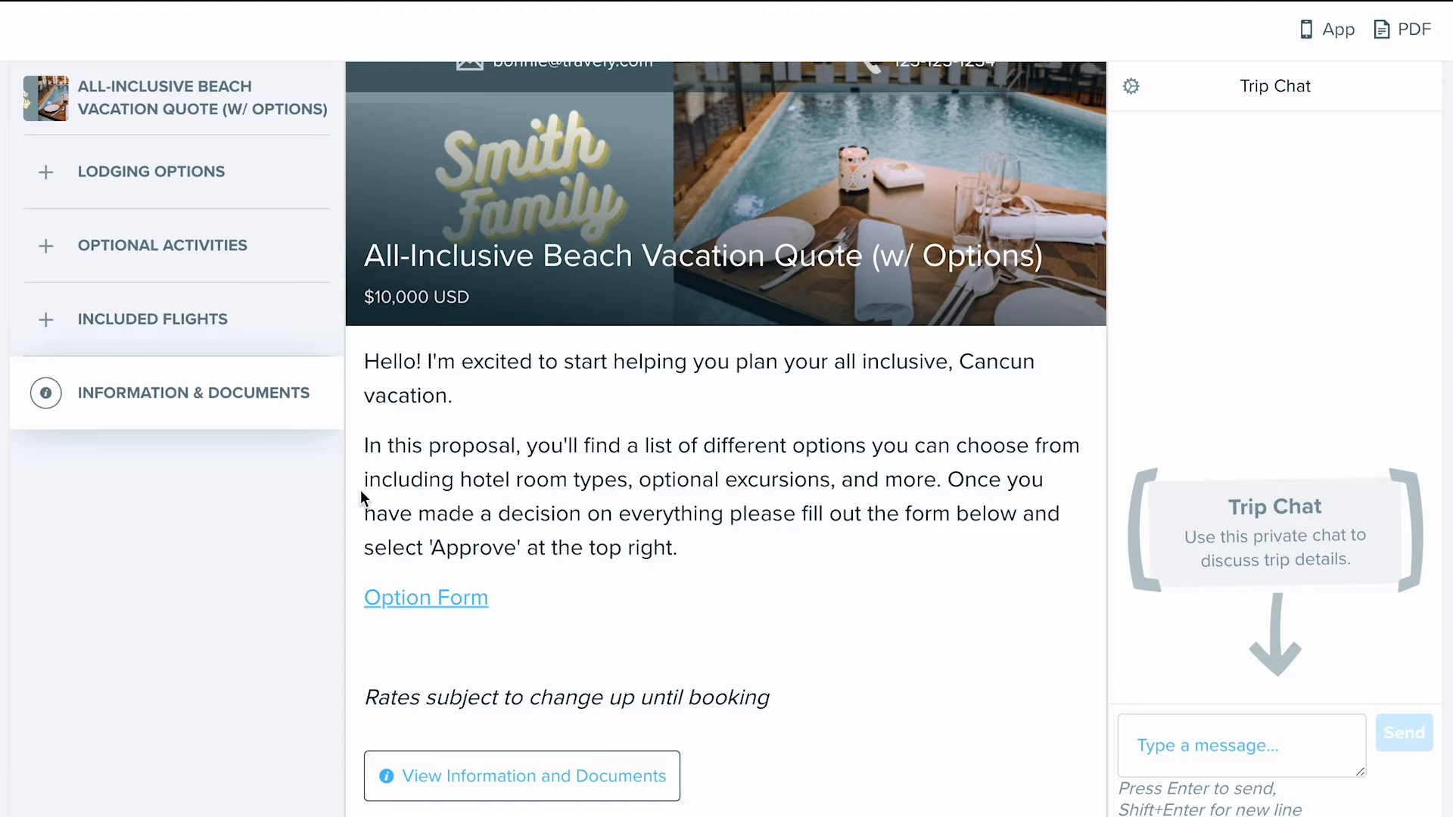
pyautogui.scroll(-9, 360, 489)
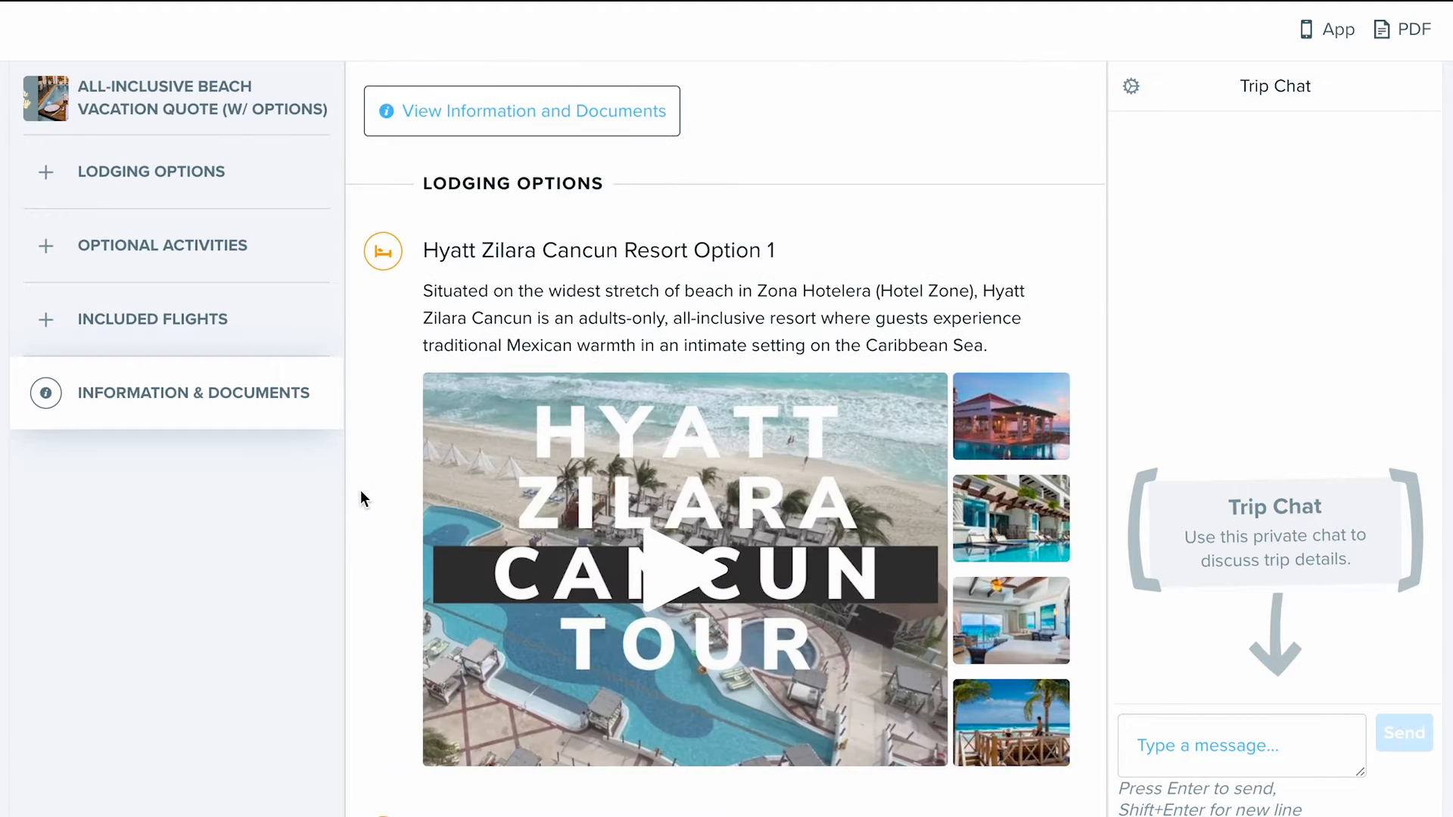
pyautogui.scroll(-2, 360, 490)
pyautogui.click(663, 413)
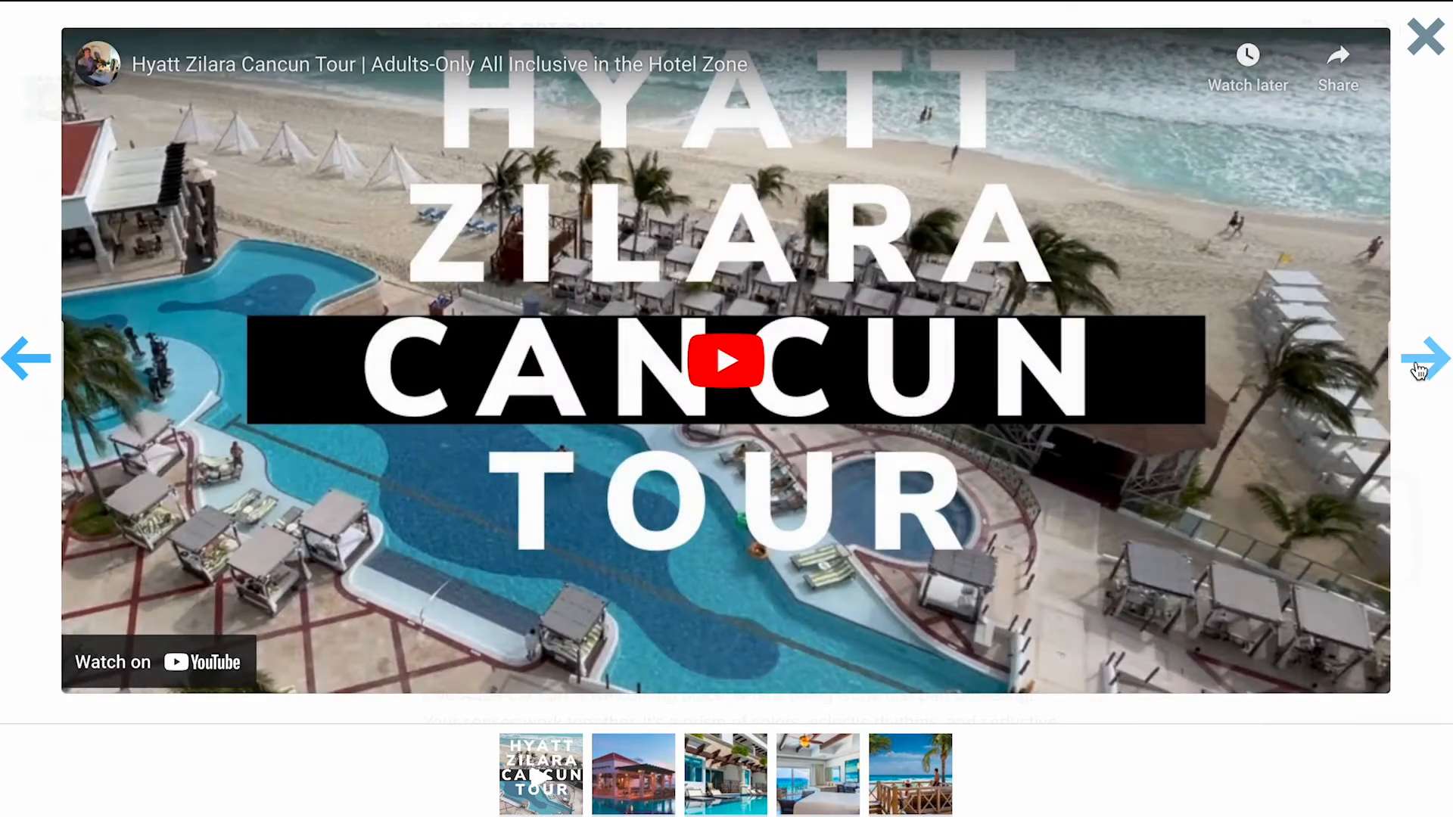
pyautogui.click(1423, 365)
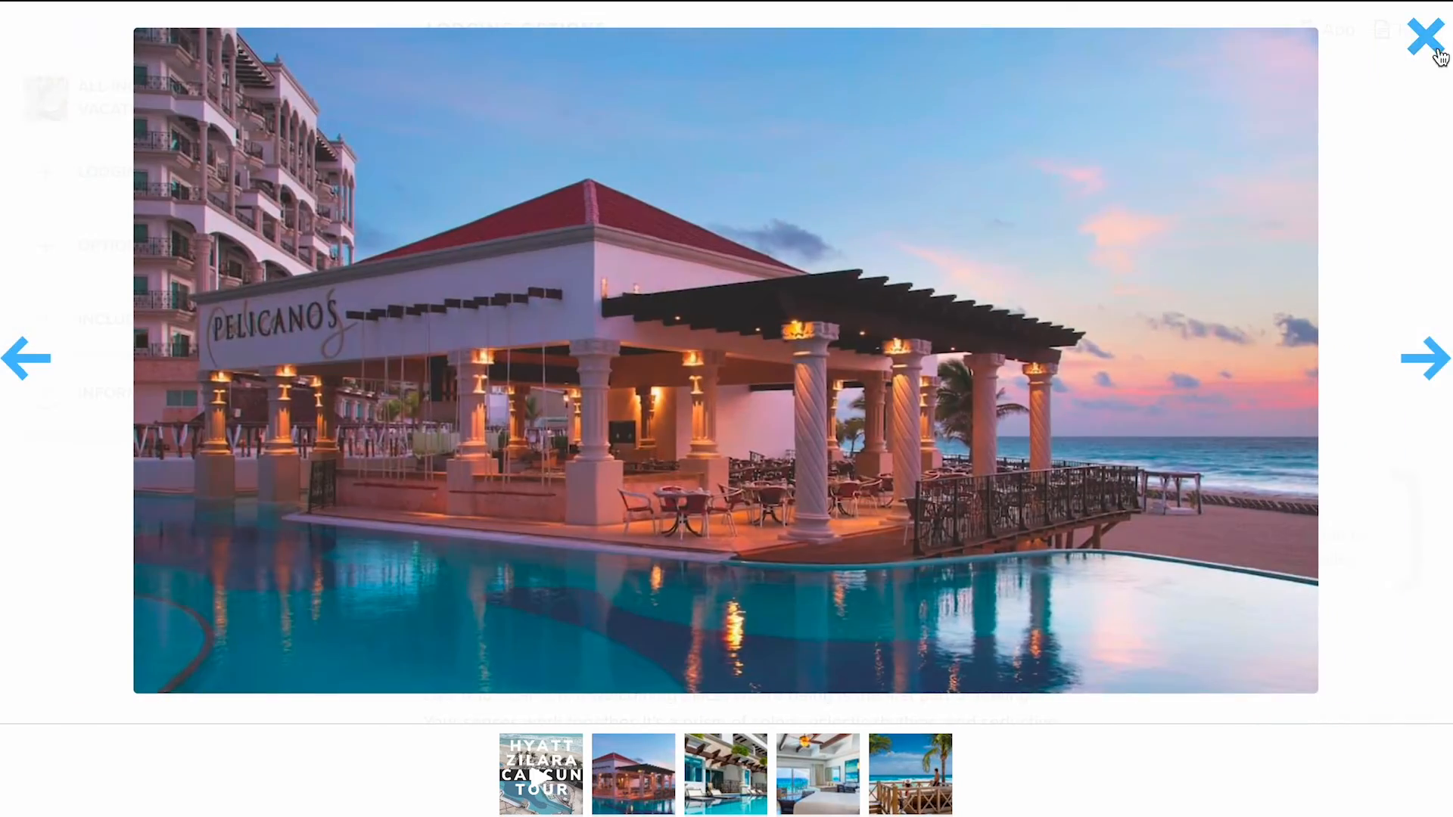
pyautogui.click(1436, 50)
pyautogui.scroll(-8, 820, 467)
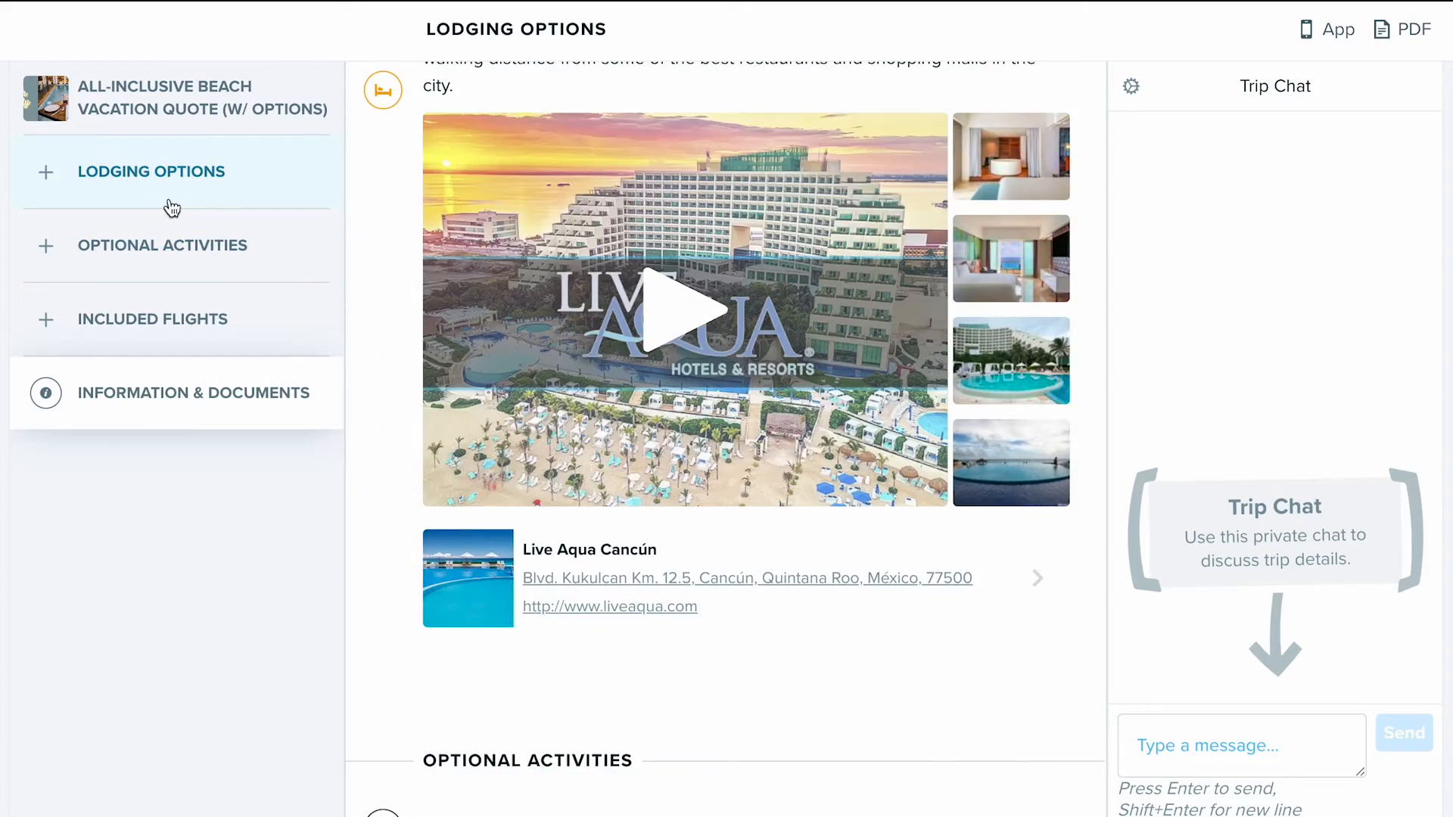
# - Examine the outline entries under Lodging Options, Optional Activities and Included Flights, and view the Live Aqua Cancún Resort Option 2 entry
pyautogui.click(46, 176)
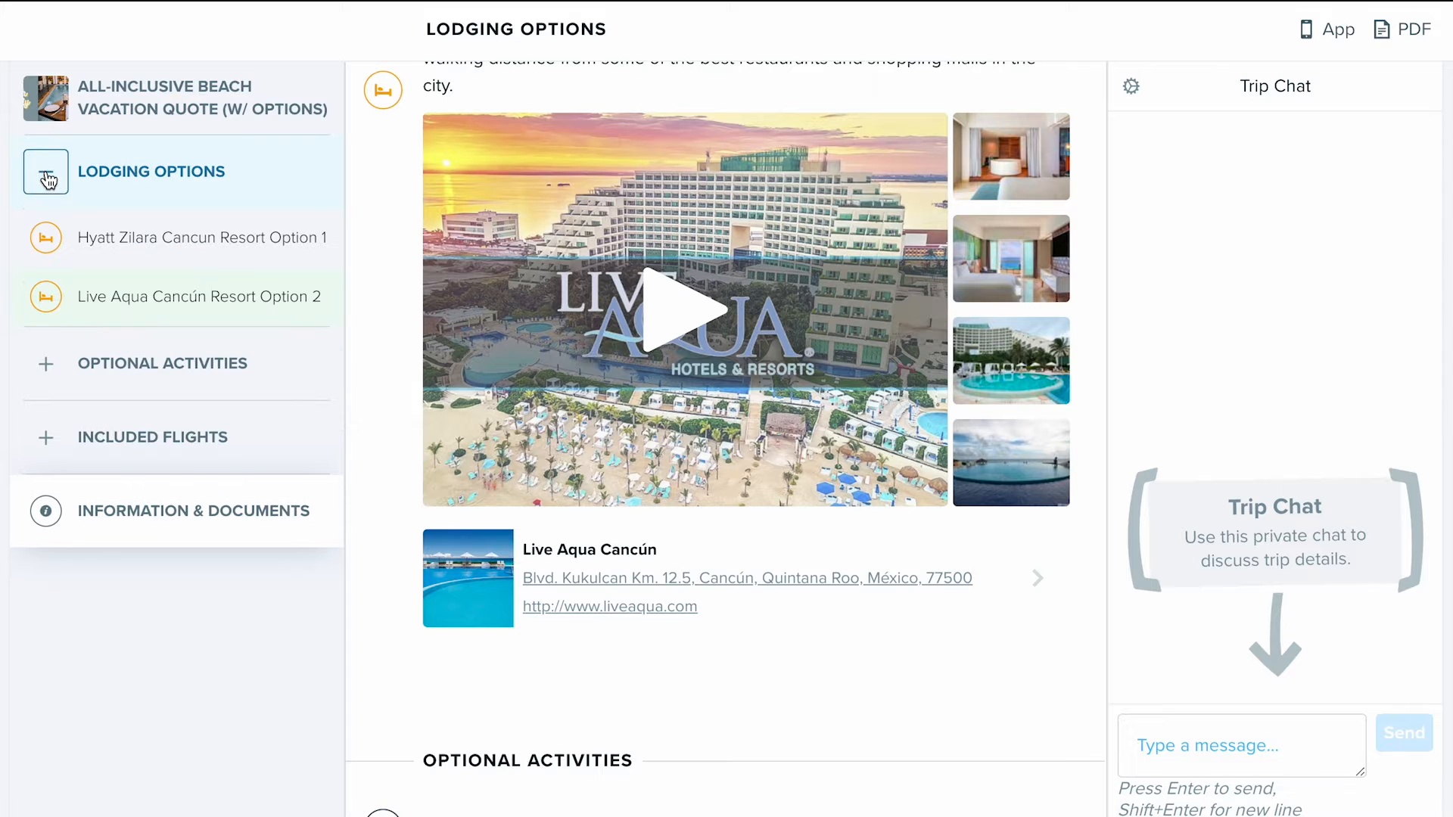
pyautogui.click(46, 364)
pyautogui.click(46, 532)
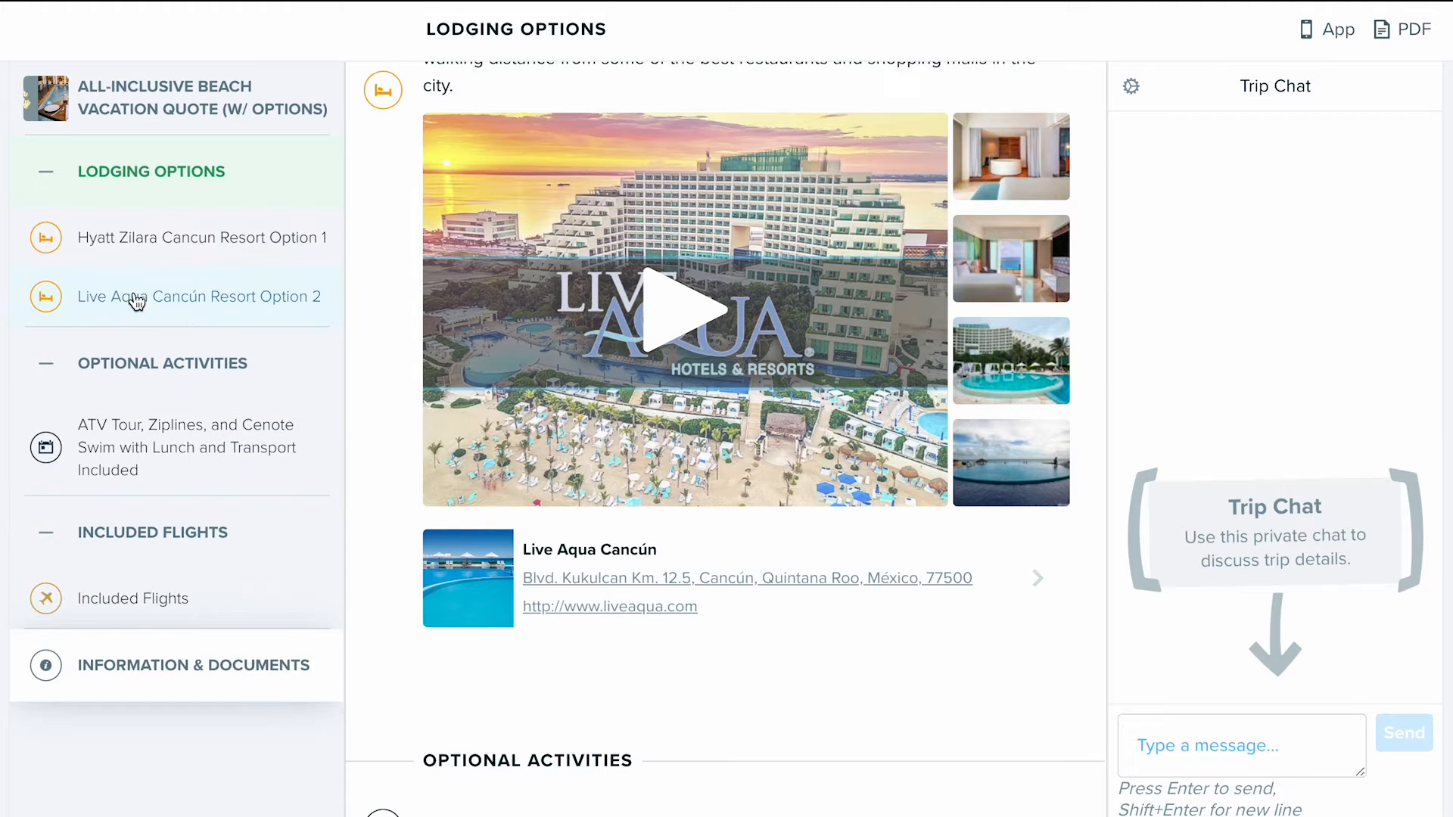
pyautogui.click(46, 532)
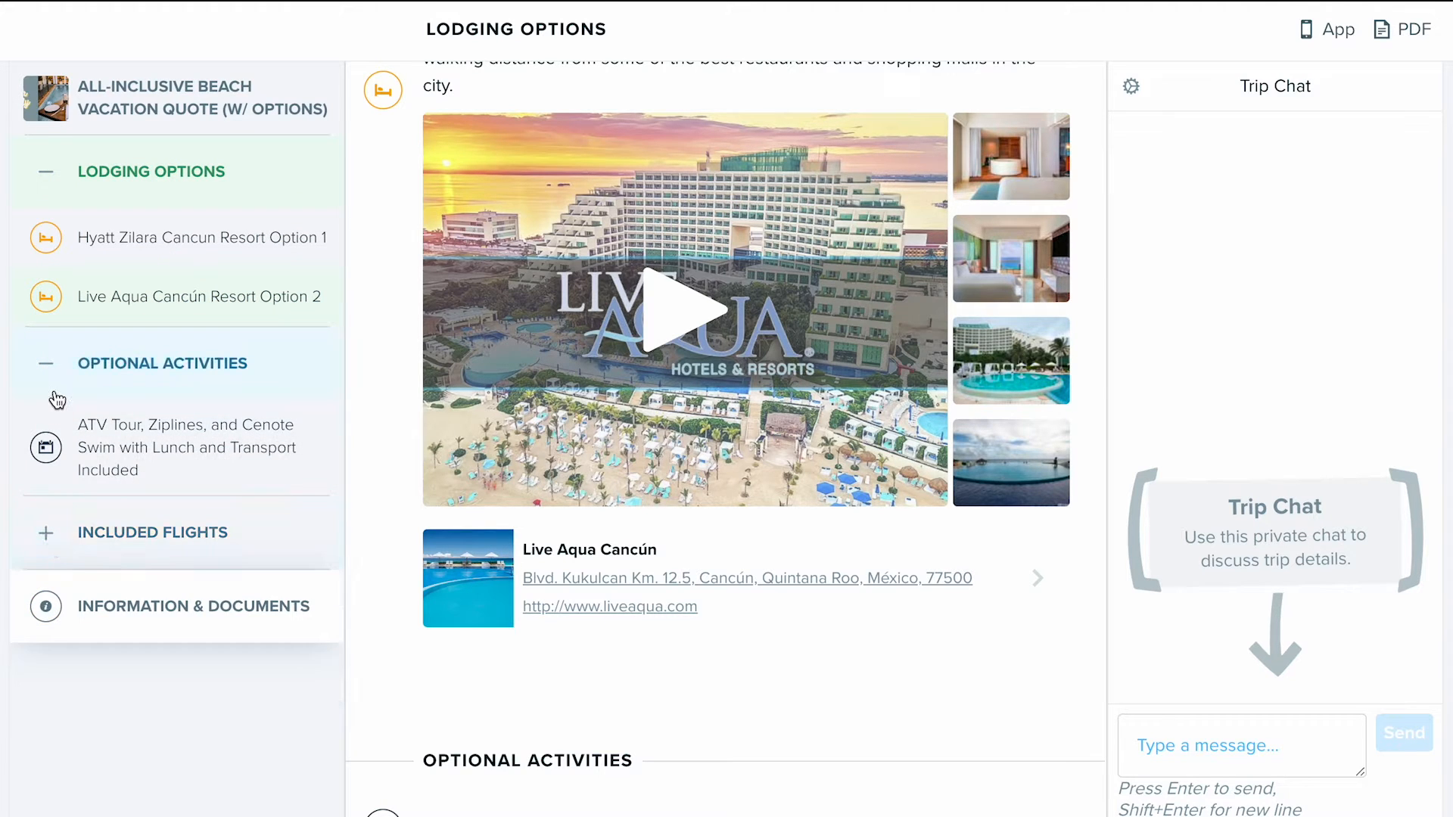
pyautogui.click(47, 367)
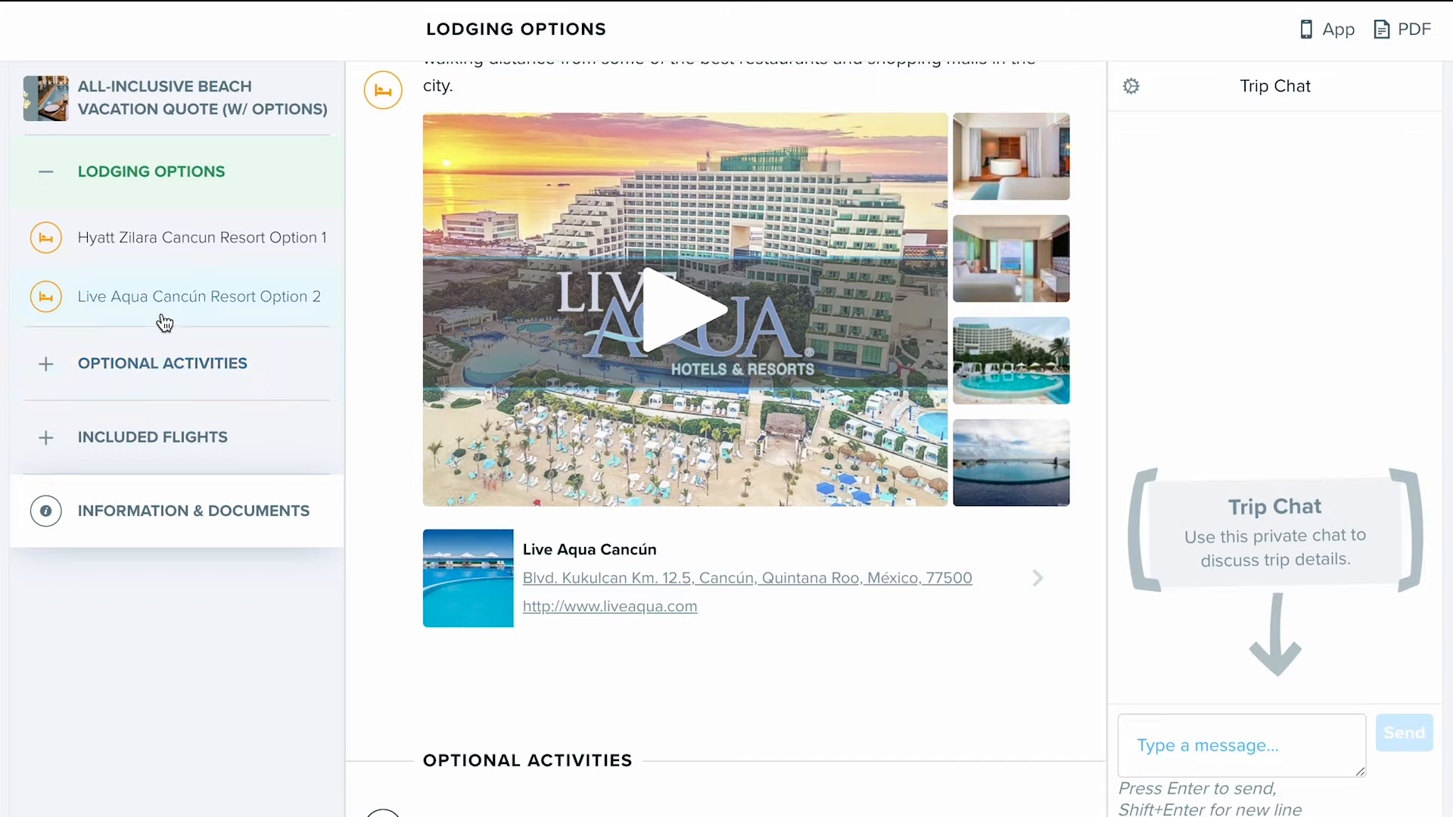
pyautogui.click(165, 320)
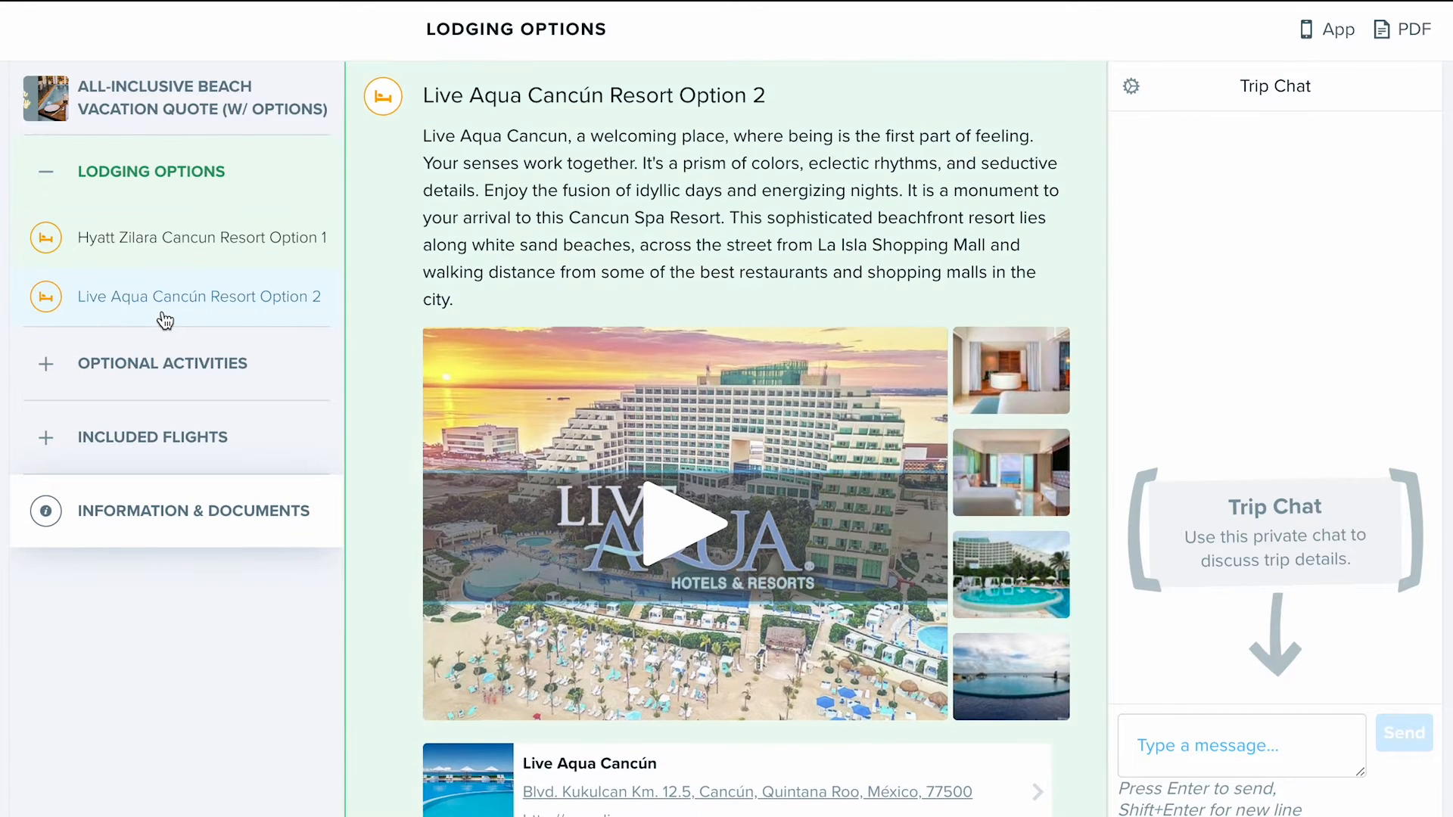
pyautogui.click(46, 172)
pyautogui.click(1220, 740)
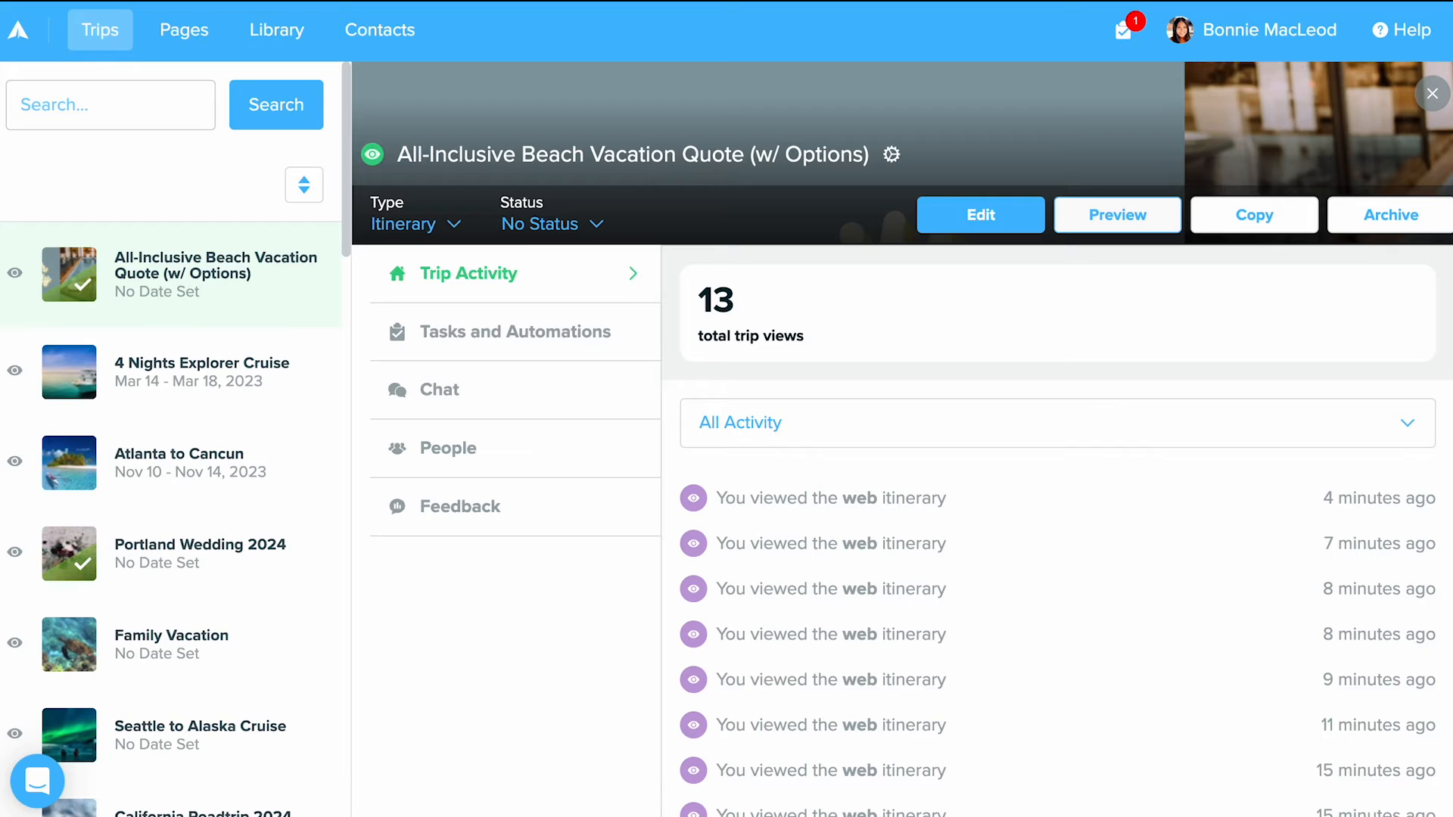
# - Check the type choices for the All-Inclusive Beach Vacation Quote trip and briefly view the trip in the editor
pyautogui.click(431, 225)
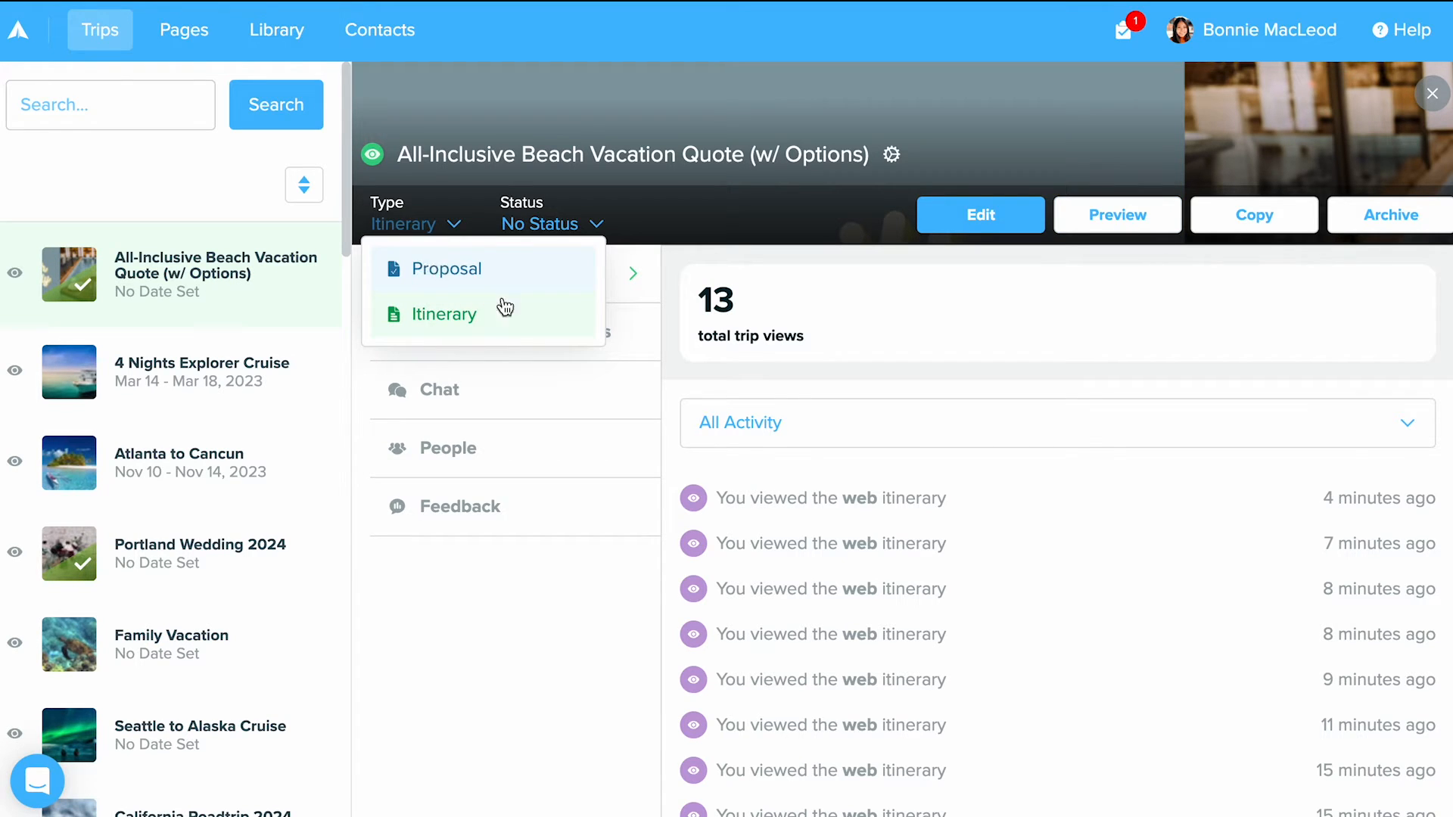
pyautogui.click(516, 336)
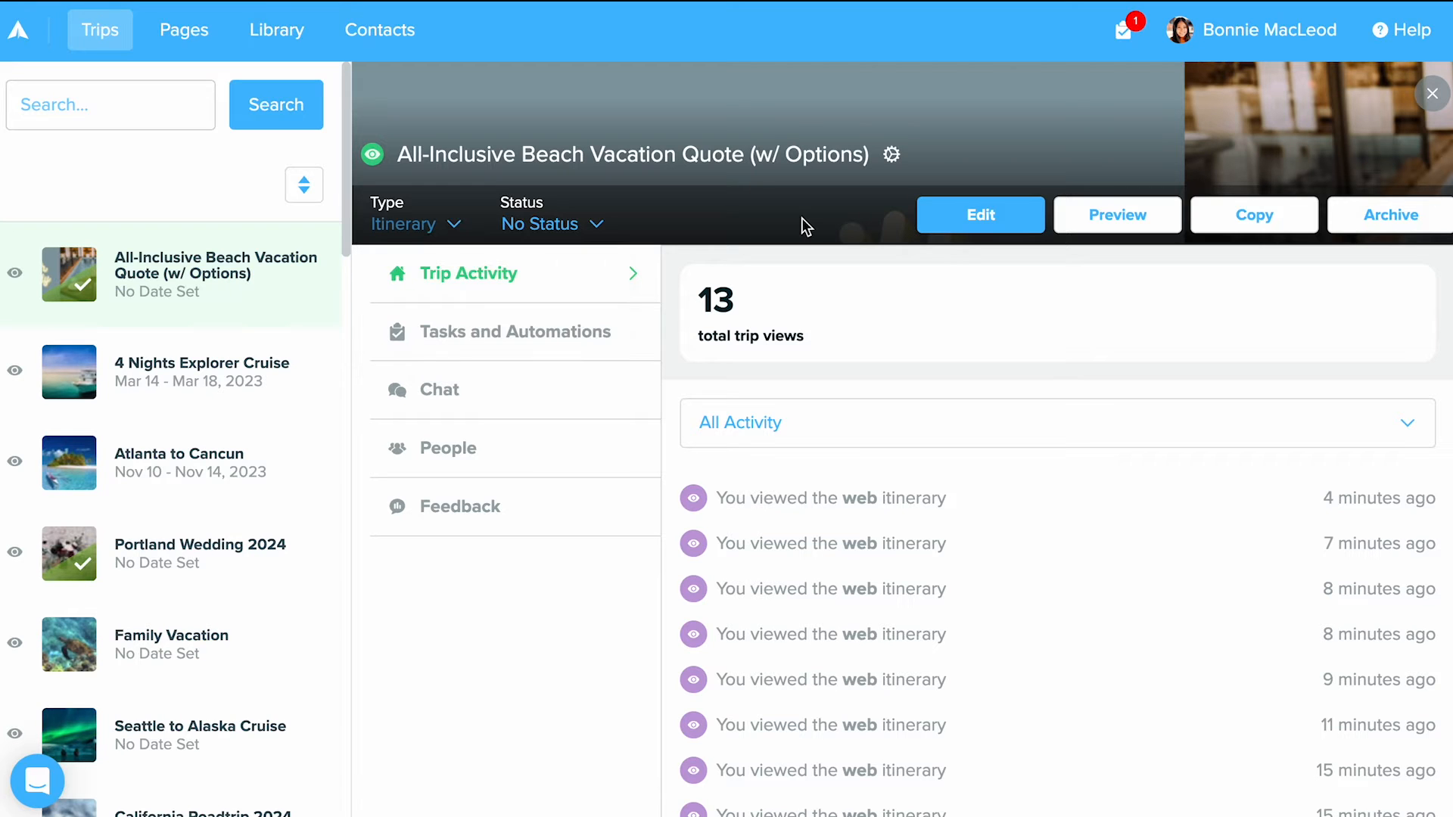
pyautogui.click(984, 220)
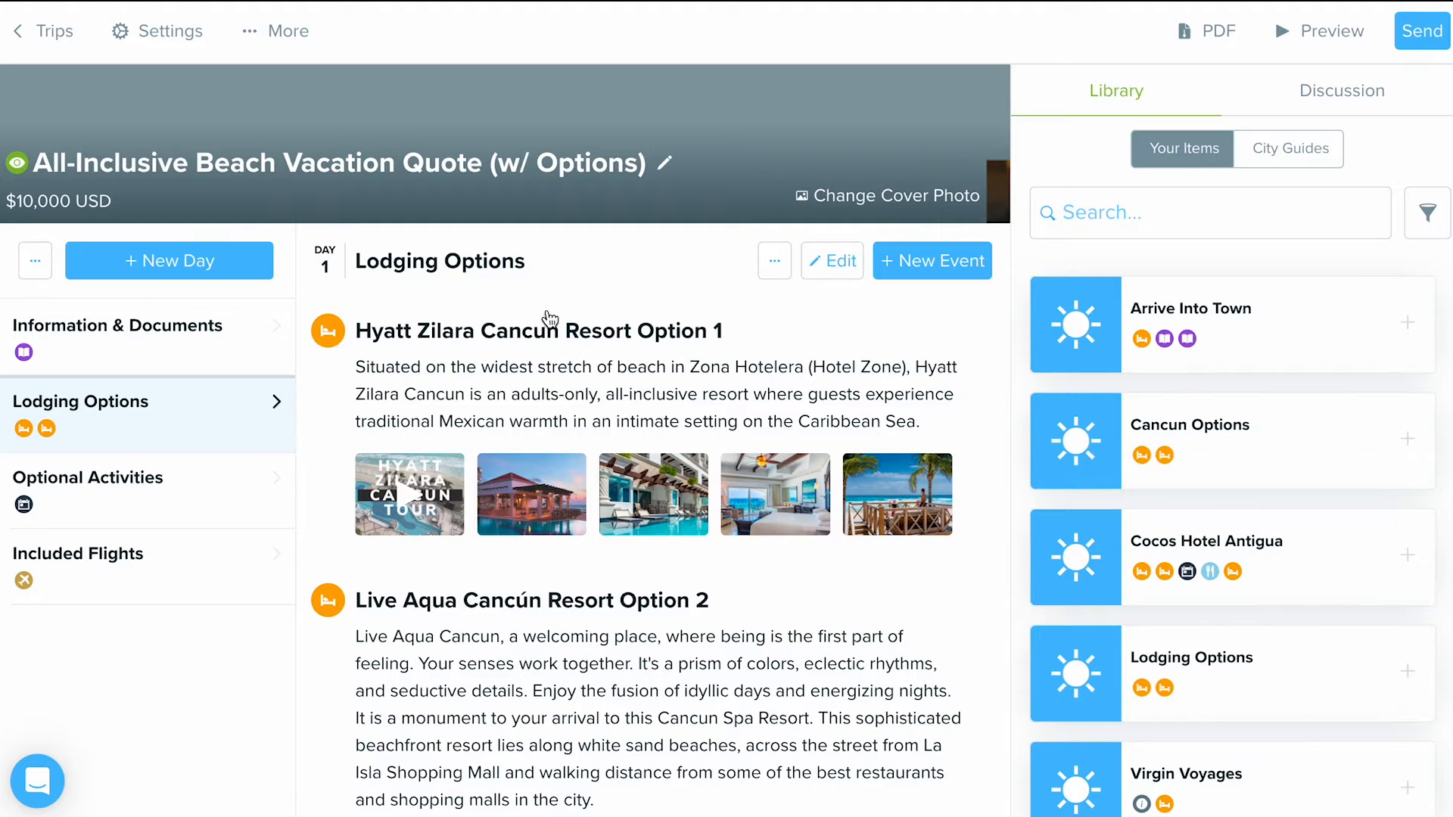
pyautogui.click(45, 30)
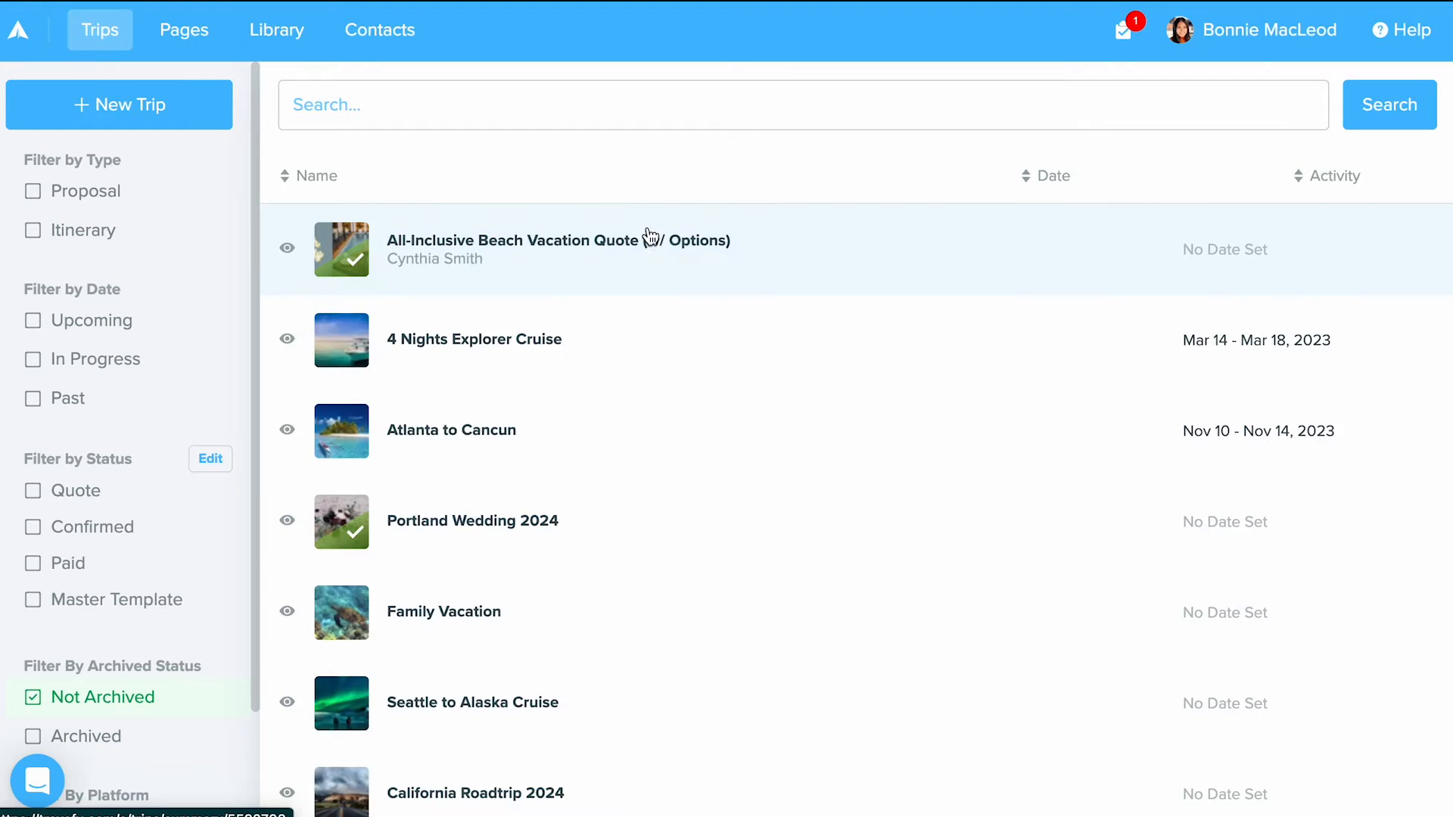
# - Set the type of the All-Inclusive Beach Vacation Quote trip to Proposal and open the trip for editing
pyautogui.click(652, 237)
pyautogui.click(444, 225)
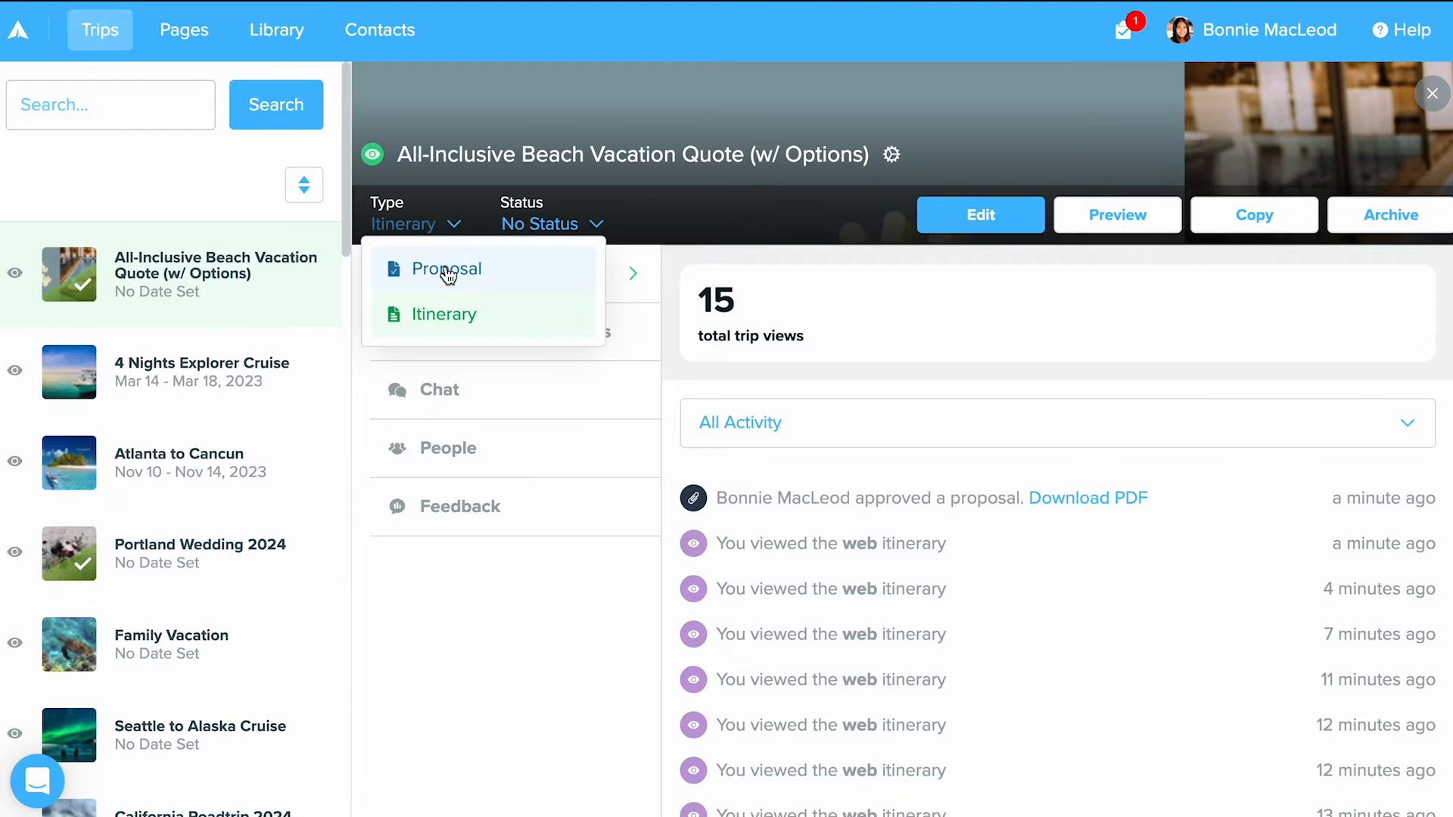
pyautogui.click(448, 271)
pyautogui.click(955, 226)
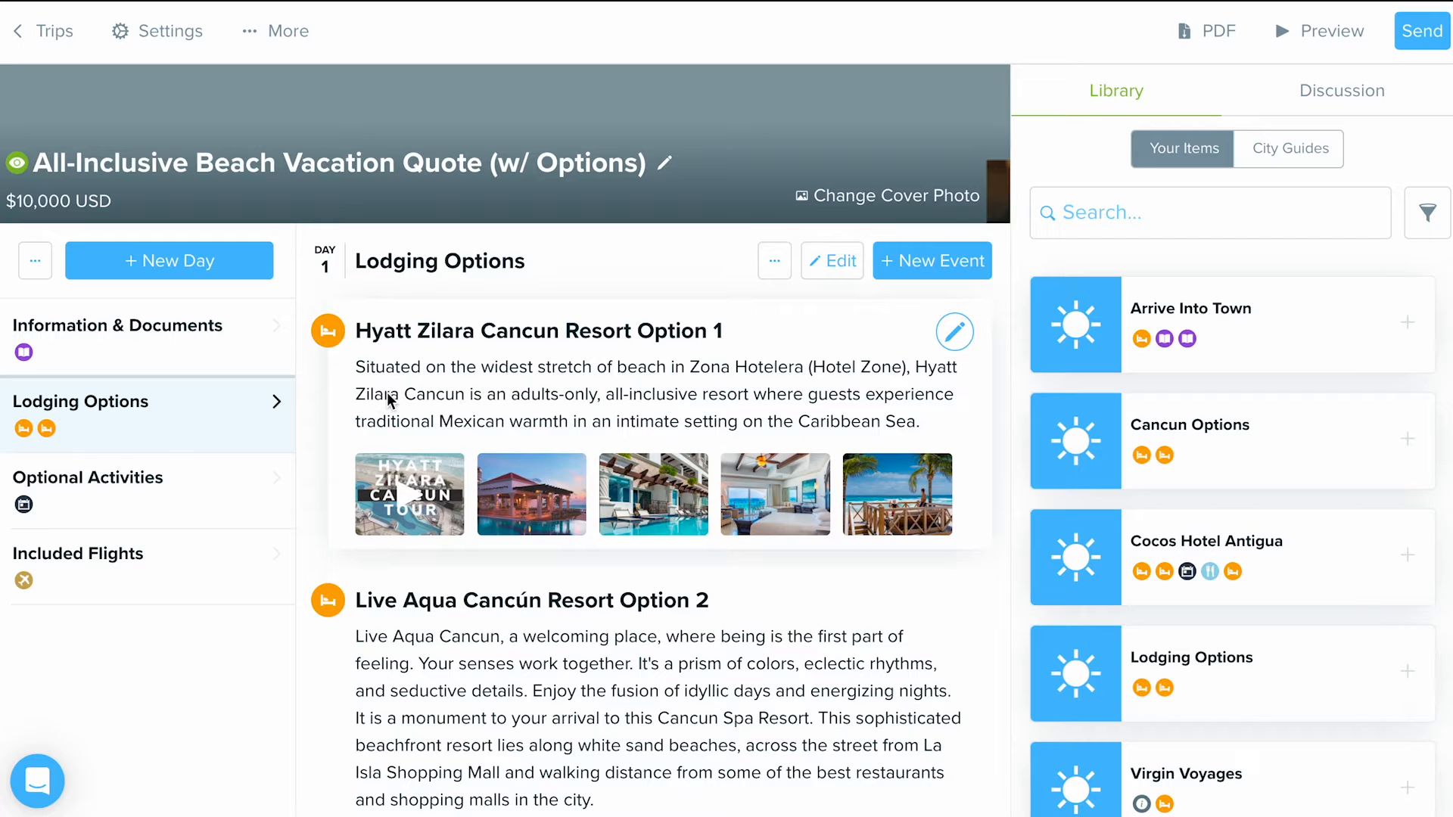
# - Set the trip start date to December 8, 2023 in the trip settings and save the change
pyautogui.click(154, 34)
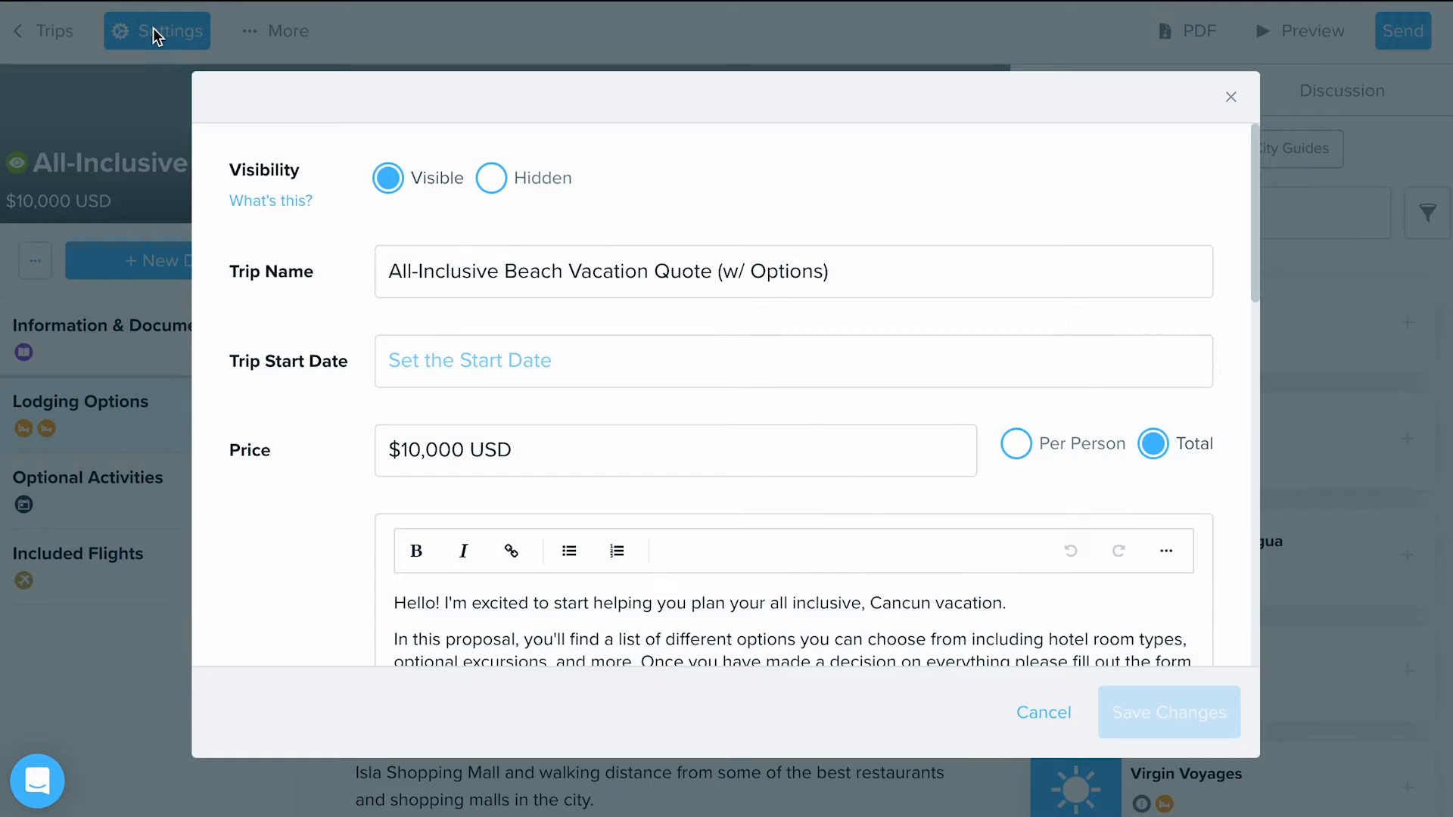
pyautogui.click(424, 350)
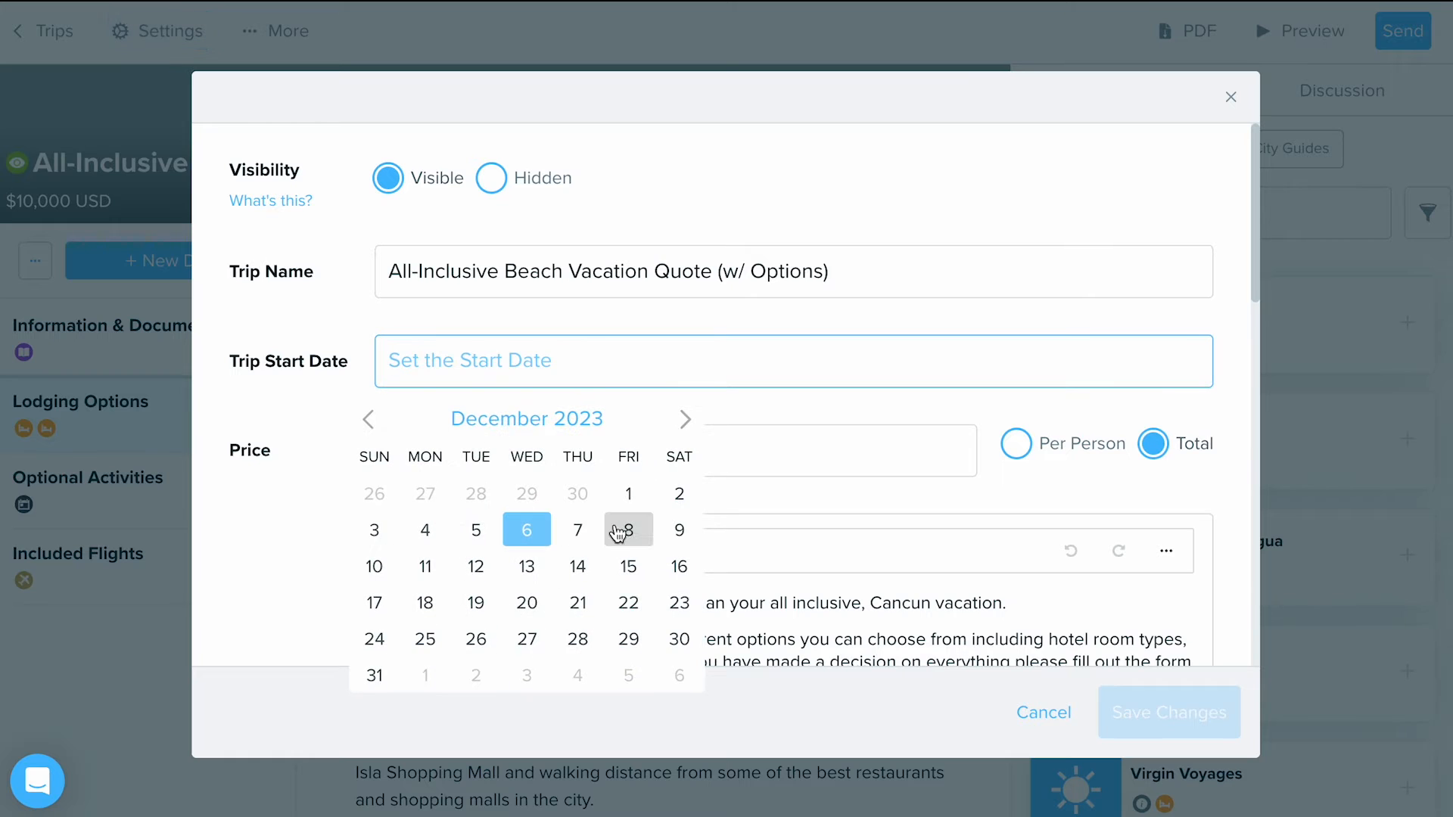
pyautogui.click(625, 529)
pyautogui.click(1123, 701)
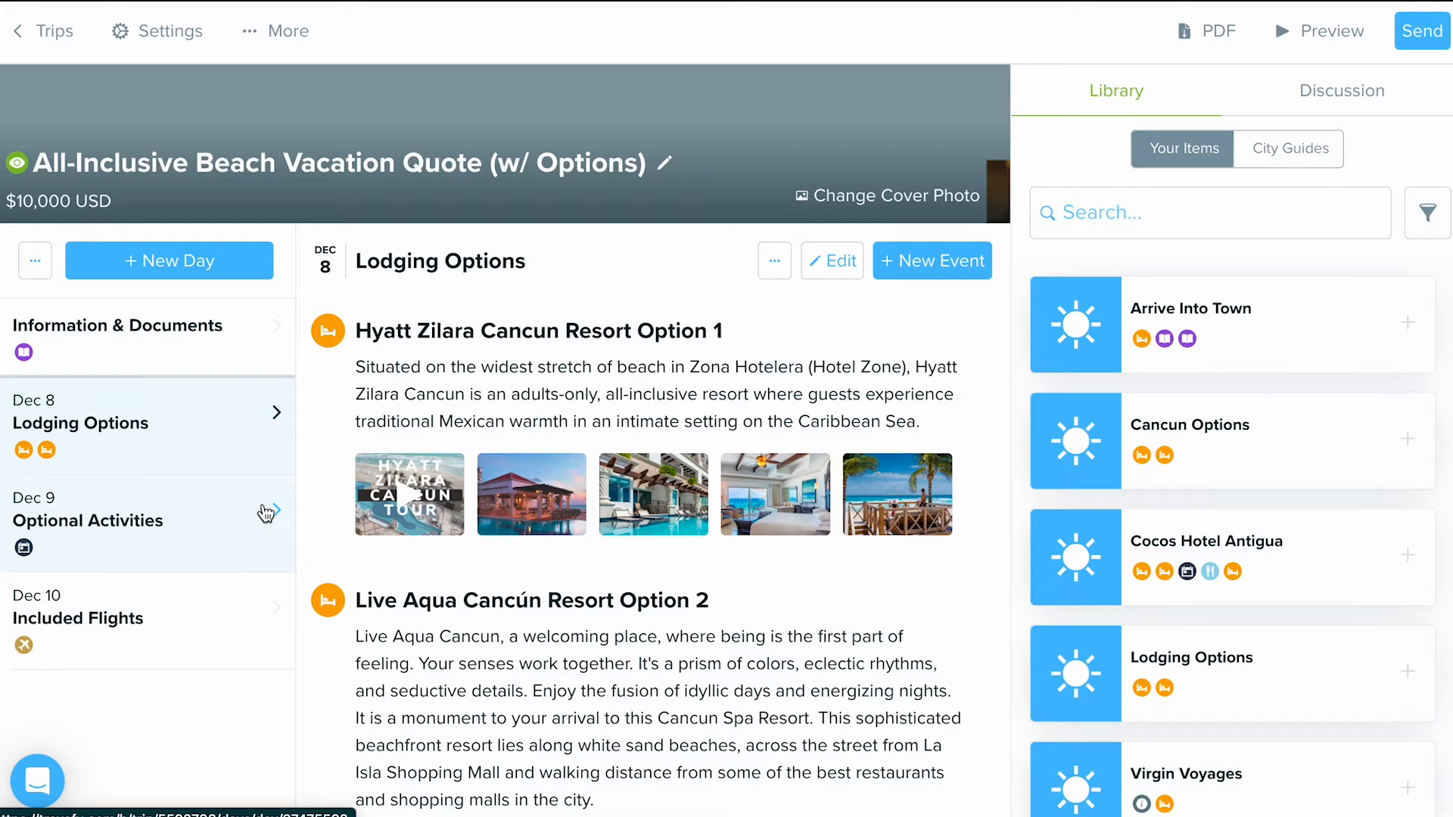
# - Clear the trip start date in the trip settings and save the change
pyautogui.click(146, 51)
pyautogui.click(529, 360)
pyautogui.hotkey('ctrl', 'a')
pyautogui.press('BackSpace')
pyautogui.click(1154, 726)
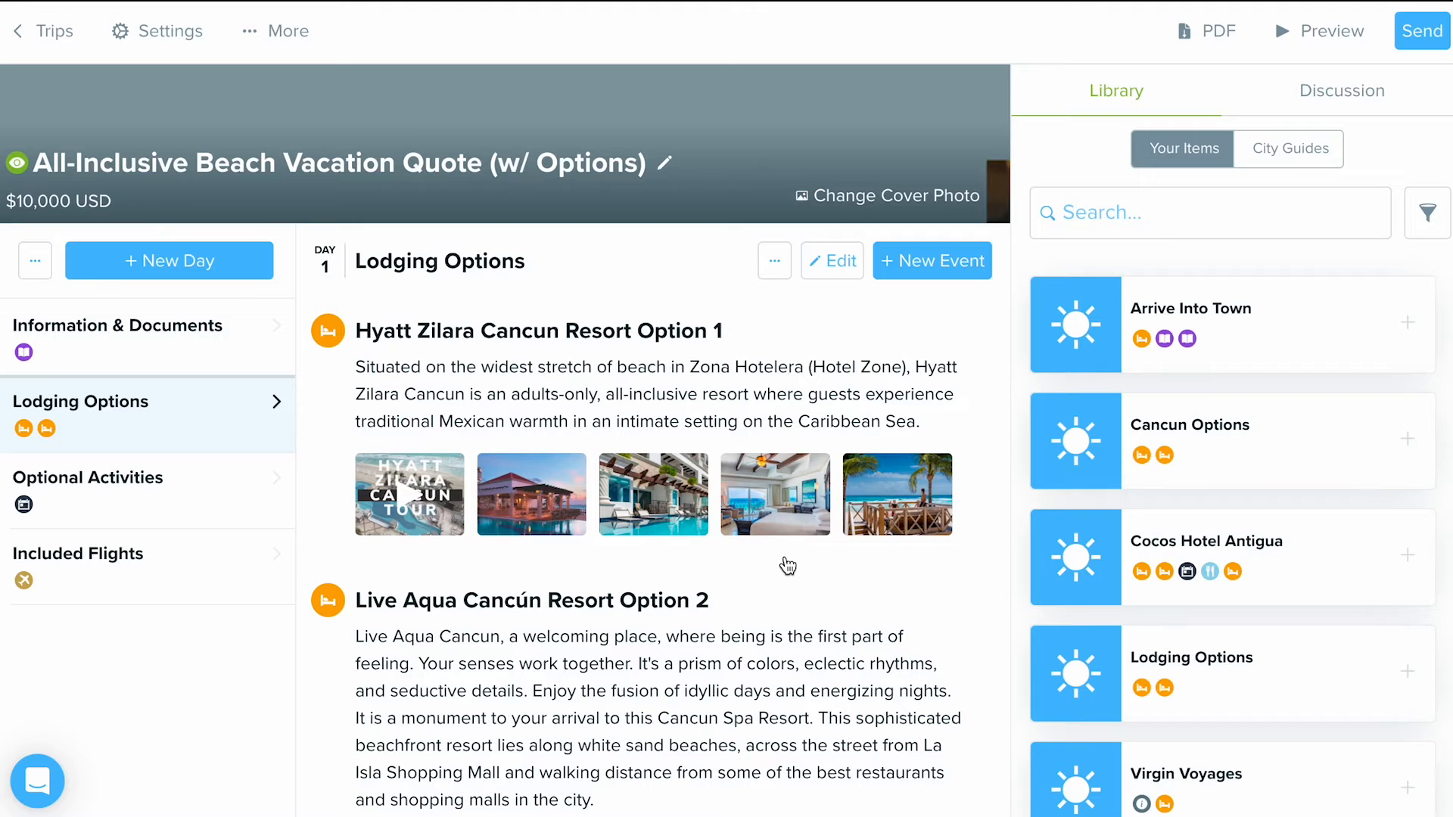
pyautogui.click(542, 285)
pyautogui.moveTo(787, 302); pyautogui.dragTo(582, 292)
pyautogui.click(582, 292)
pyautogui.click(942, 294)
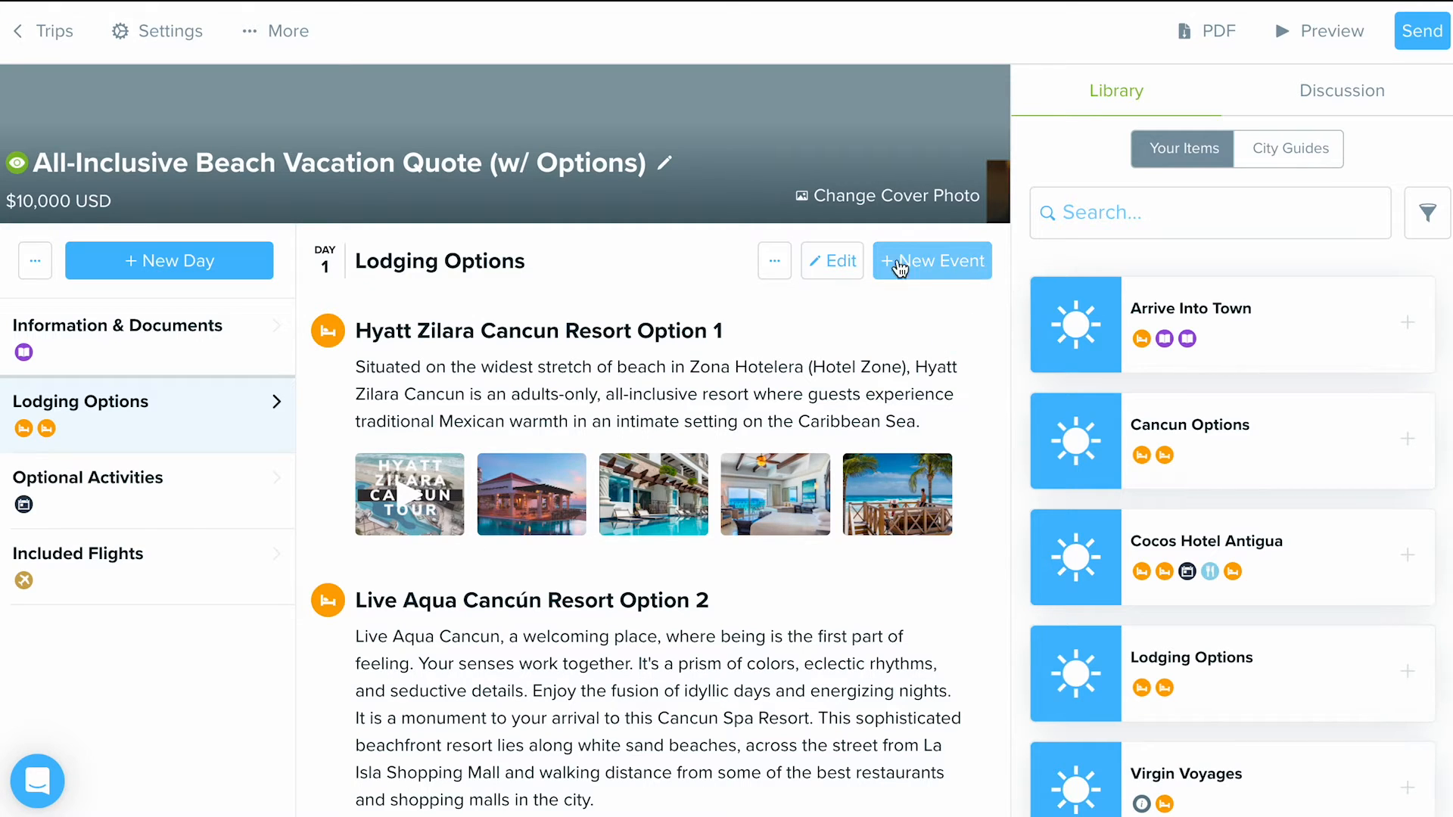
# - Check which event types can be added to the Lodging Options day
pyautogui.click(940, 263)
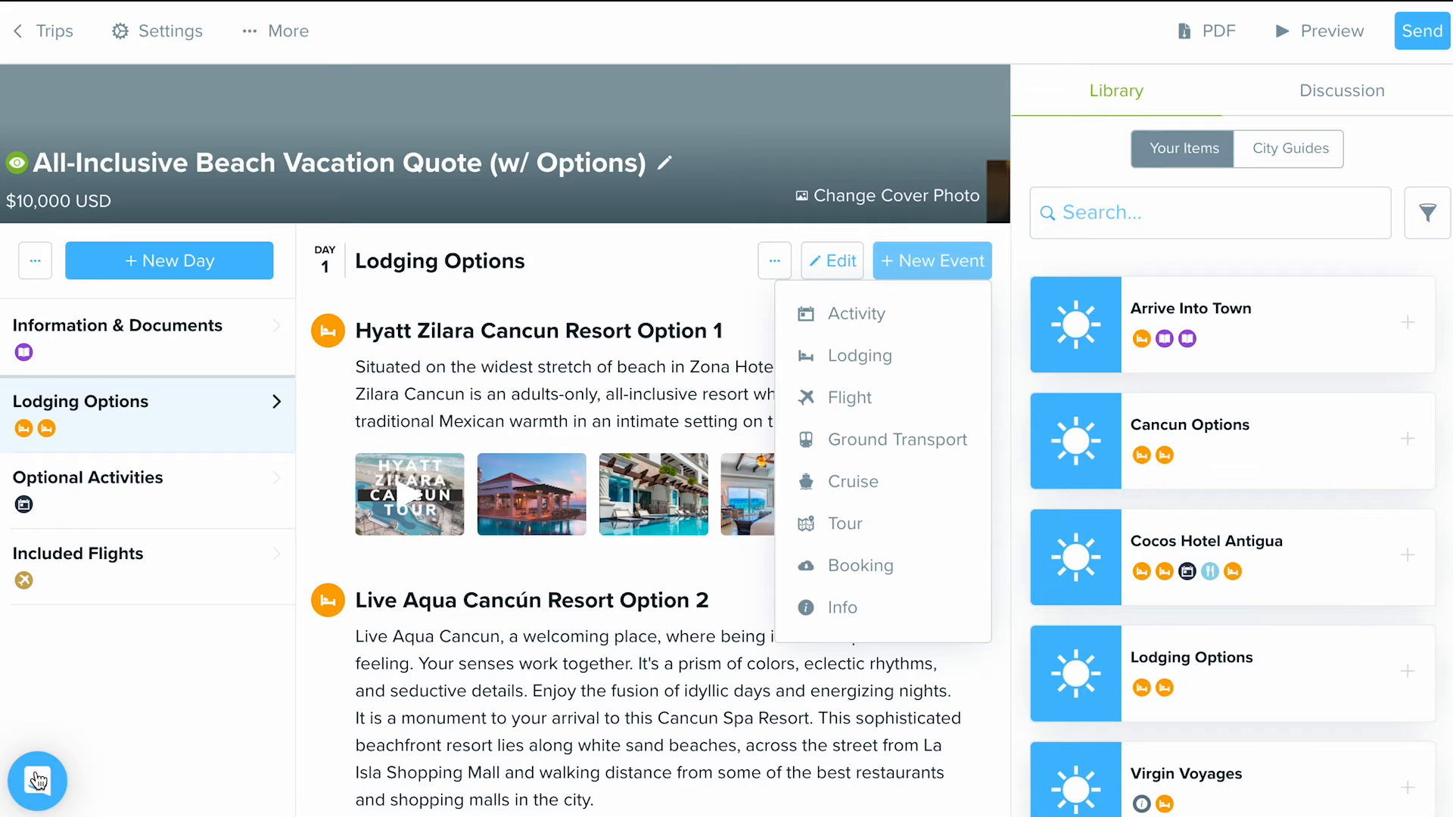
pyautogui.click(1093, 193)
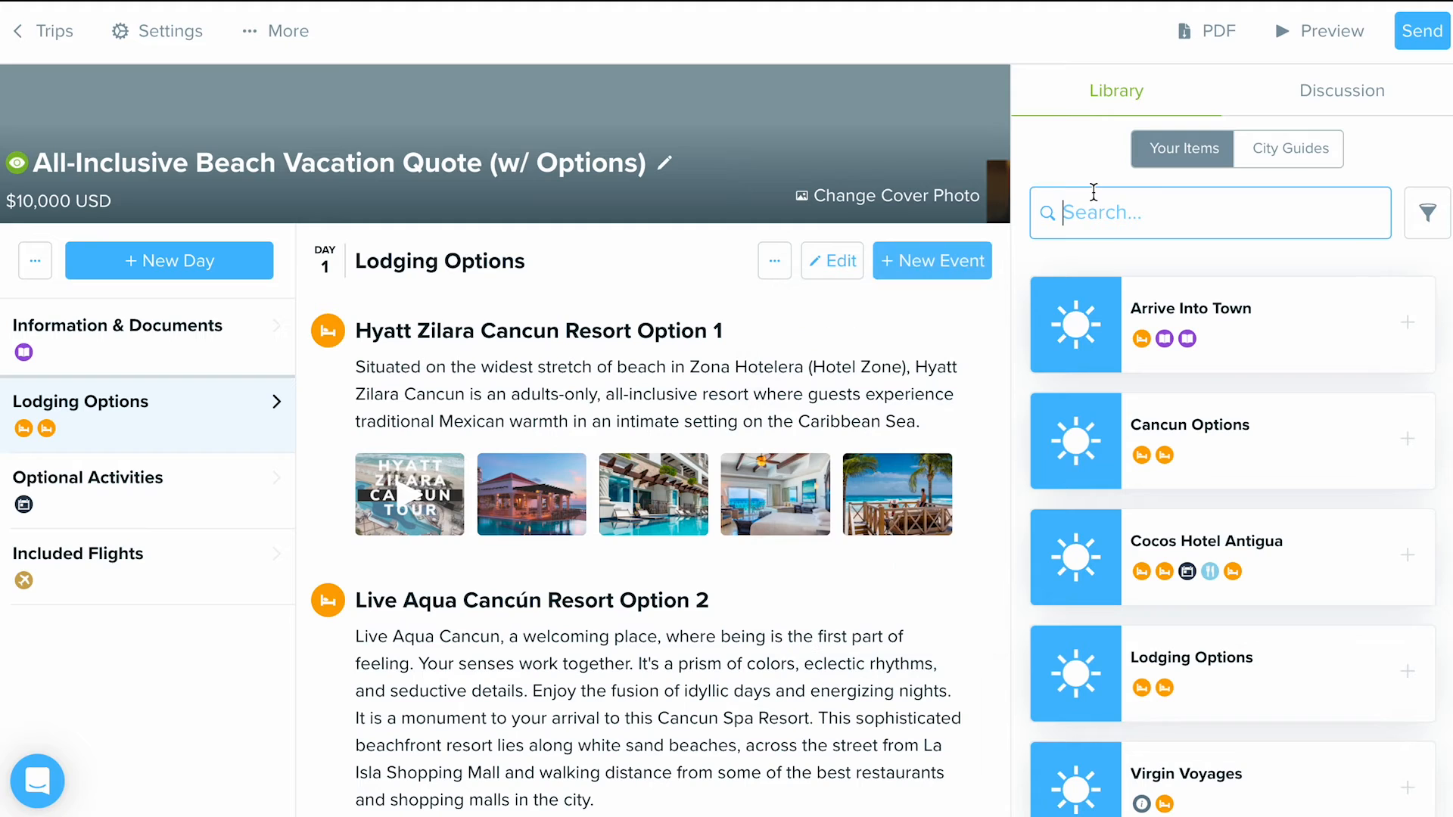
# - Search the library's city guides for Cancún and browse the sections of its guide
pyautogui.click(1275, 161)
pyautogui.click(1173, 211)
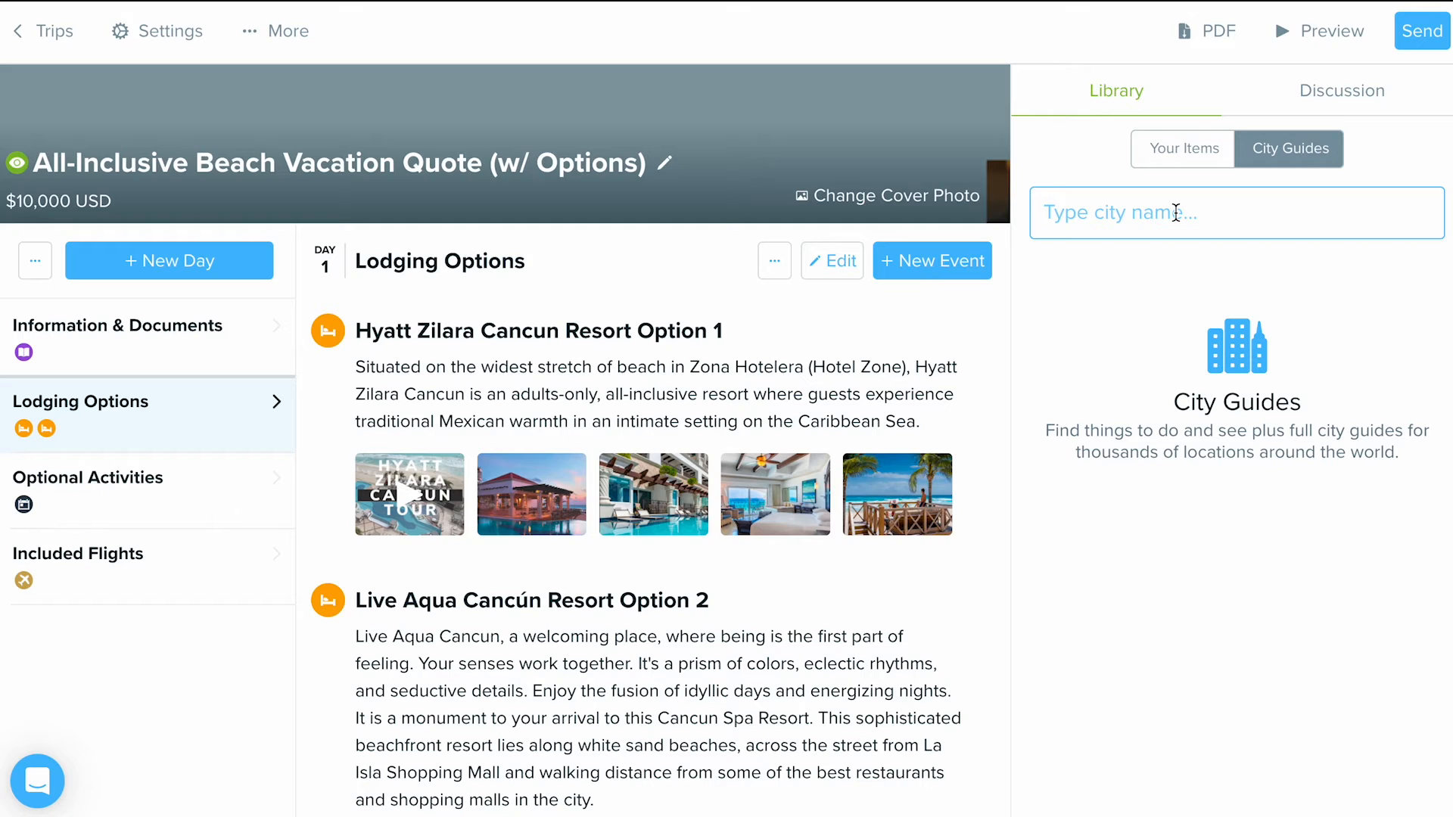
pyautogui.write('cancun')
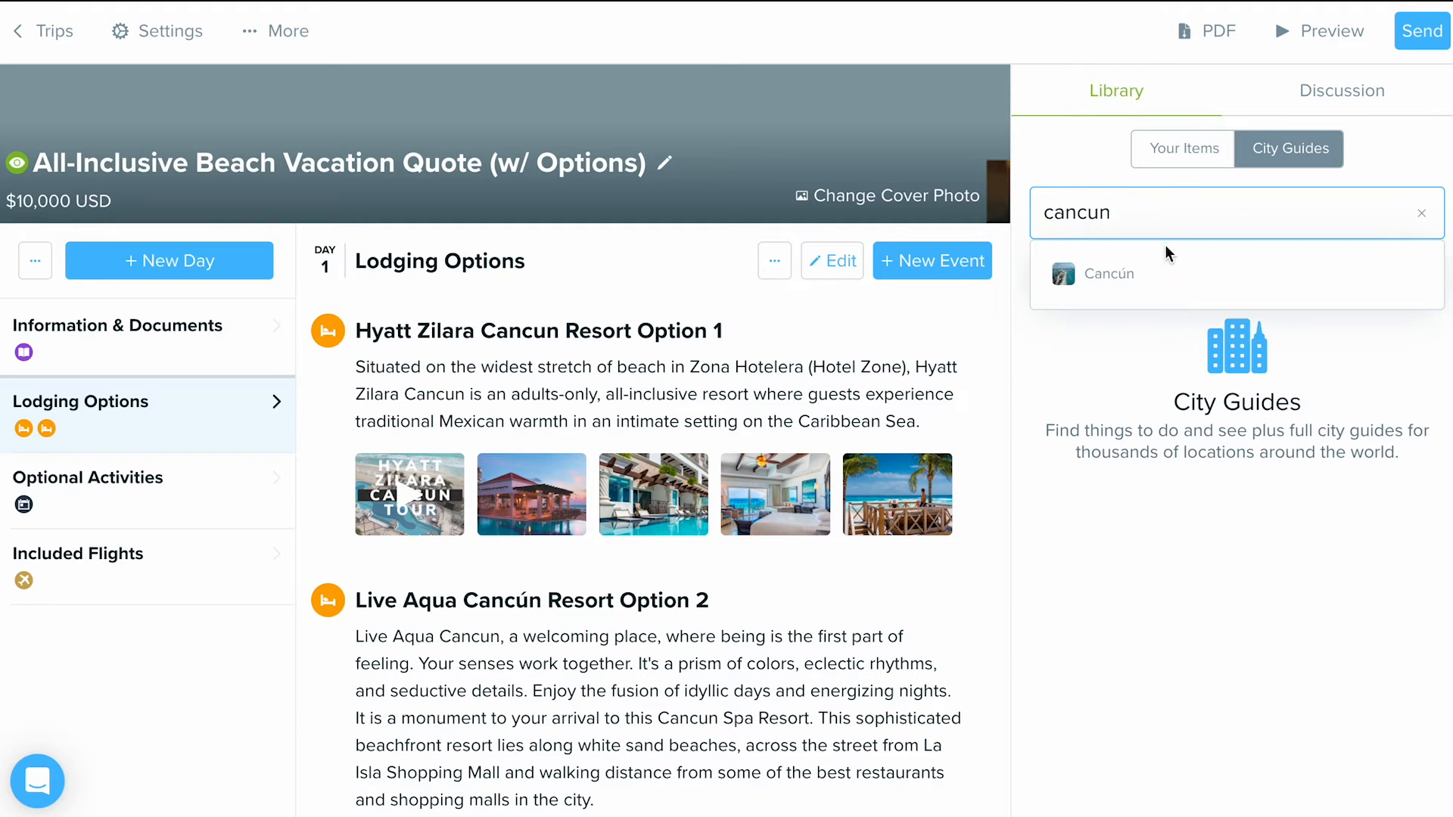
pyautogui.click(1162, 271)
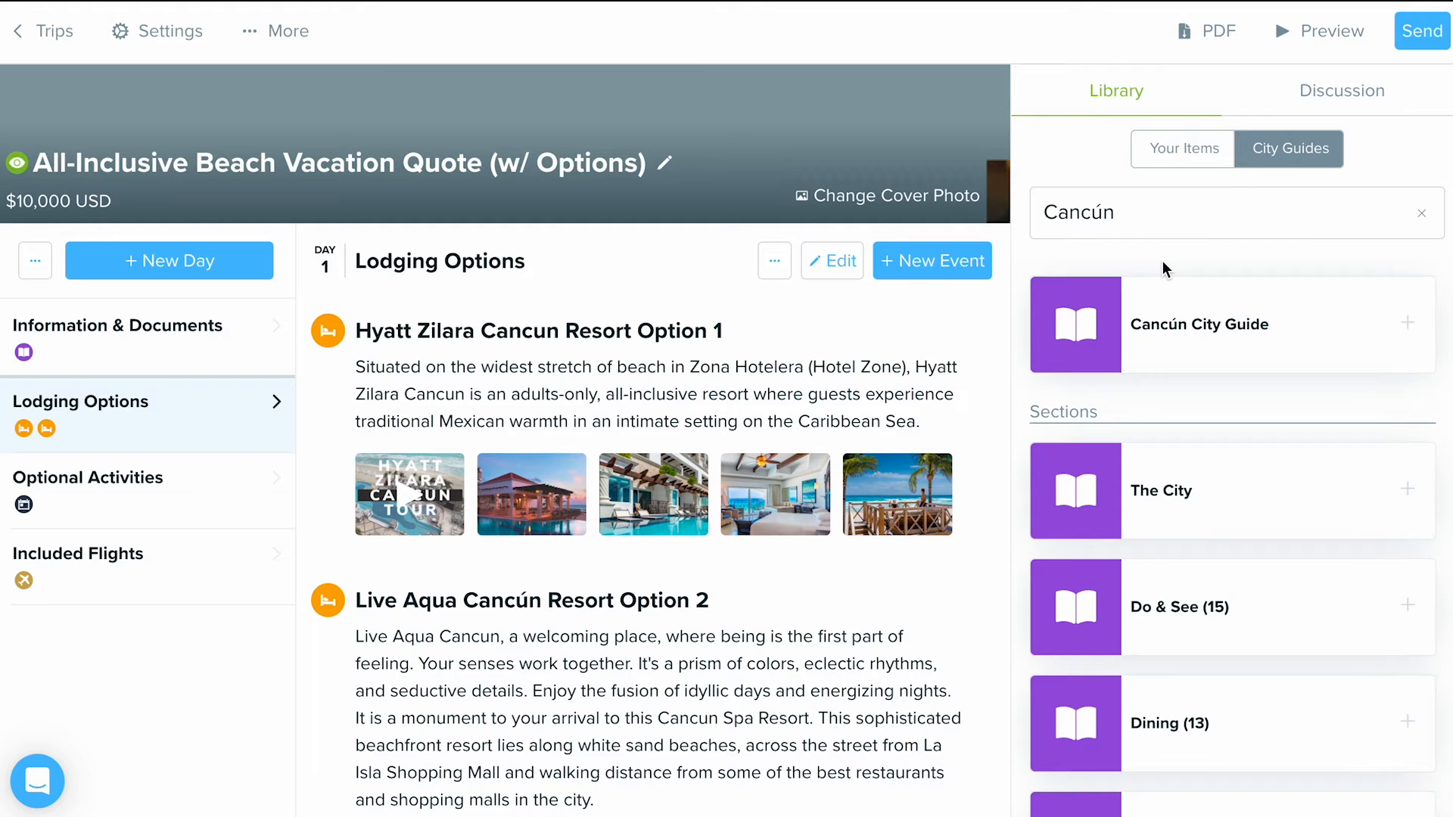
pyautogui.scroll(-1, 1142, 401)
pyautogui.scroll(1, 1157, 393)
pyautogui.scroll(-3, 1090, 484)
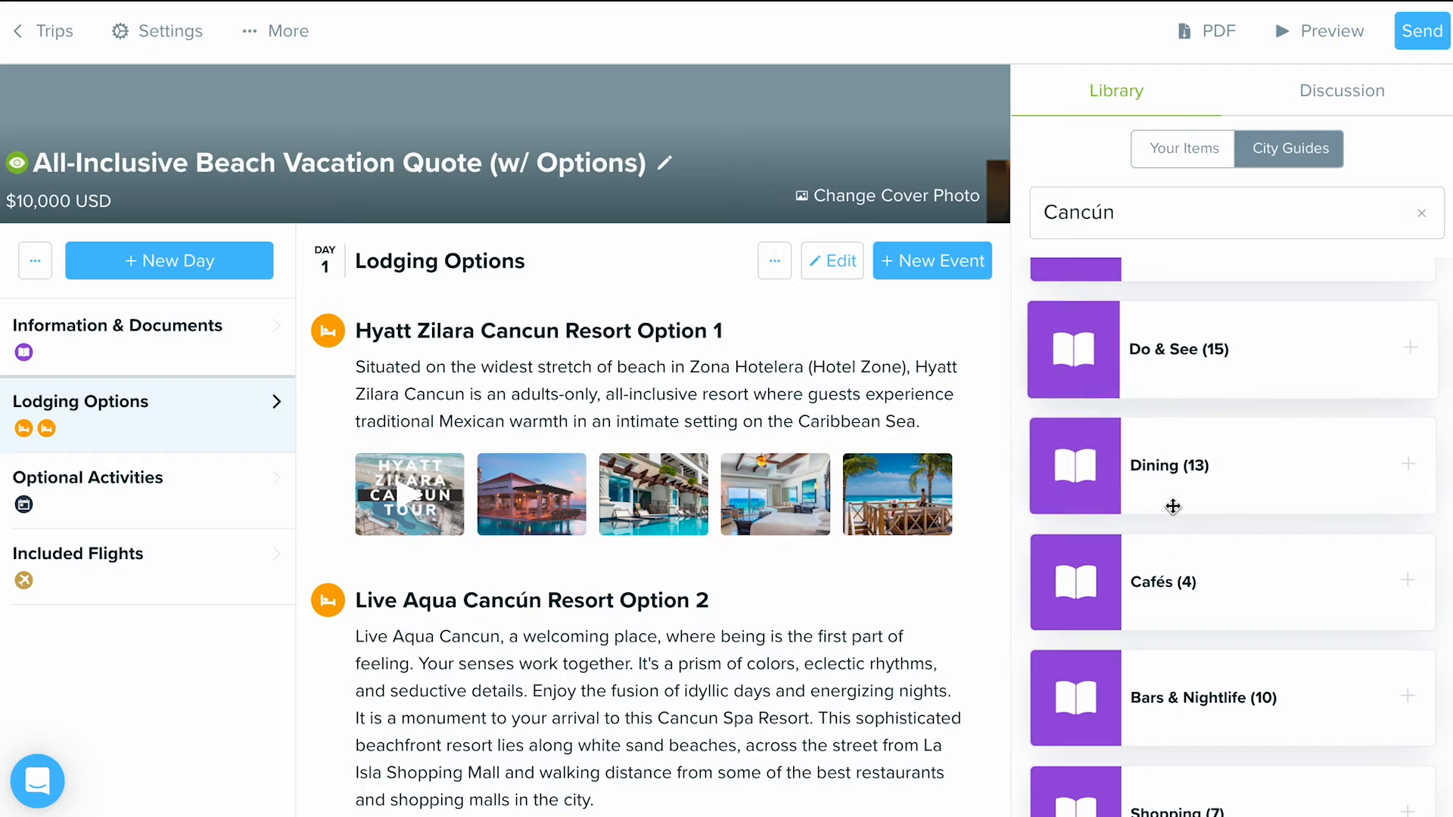
pyautogui.scroll(-4, 1169, 530)
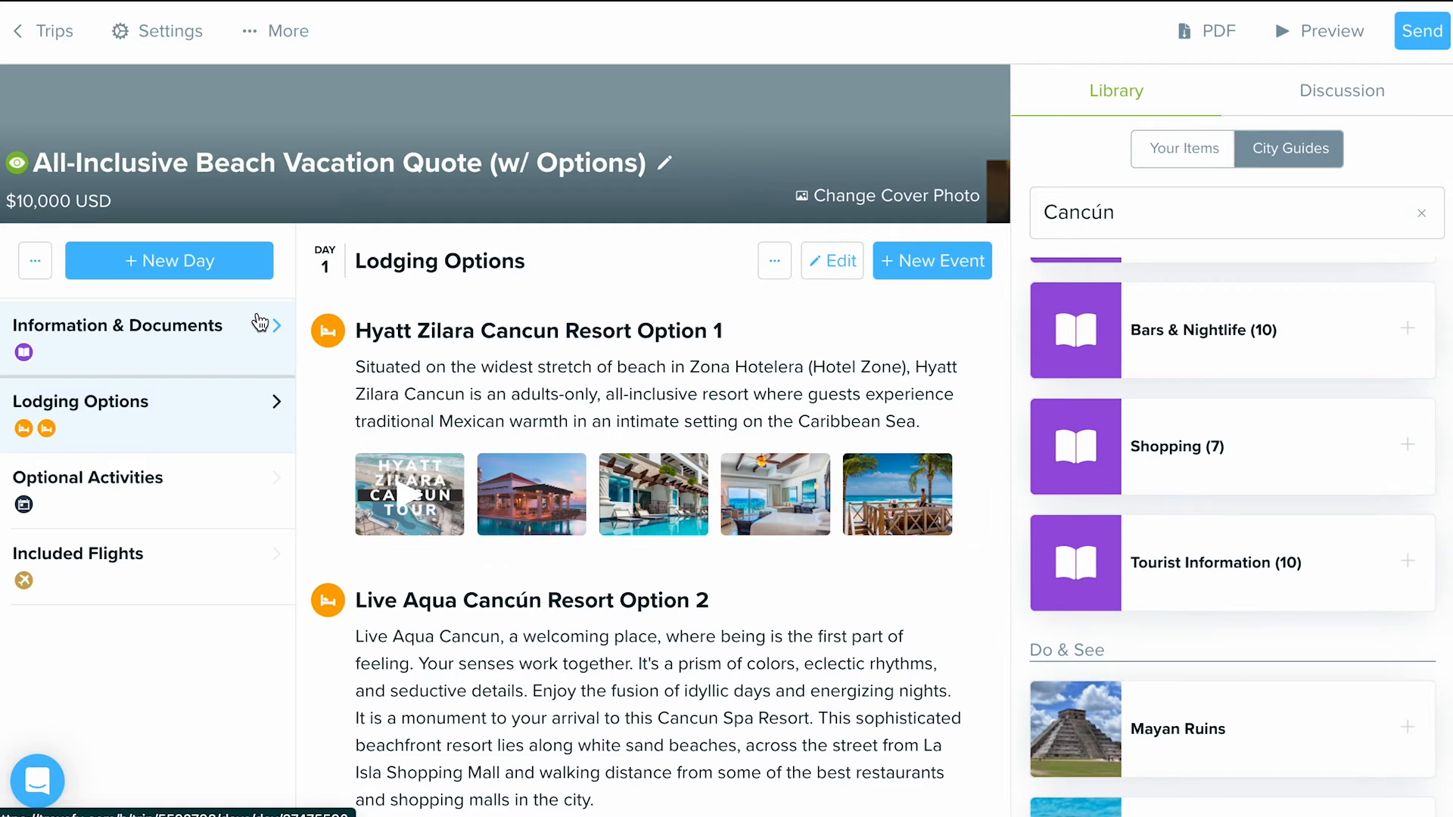
# - Open the trip's Information & Documents section and review the Cancún - The City item
pyautogui.click(226, 355)
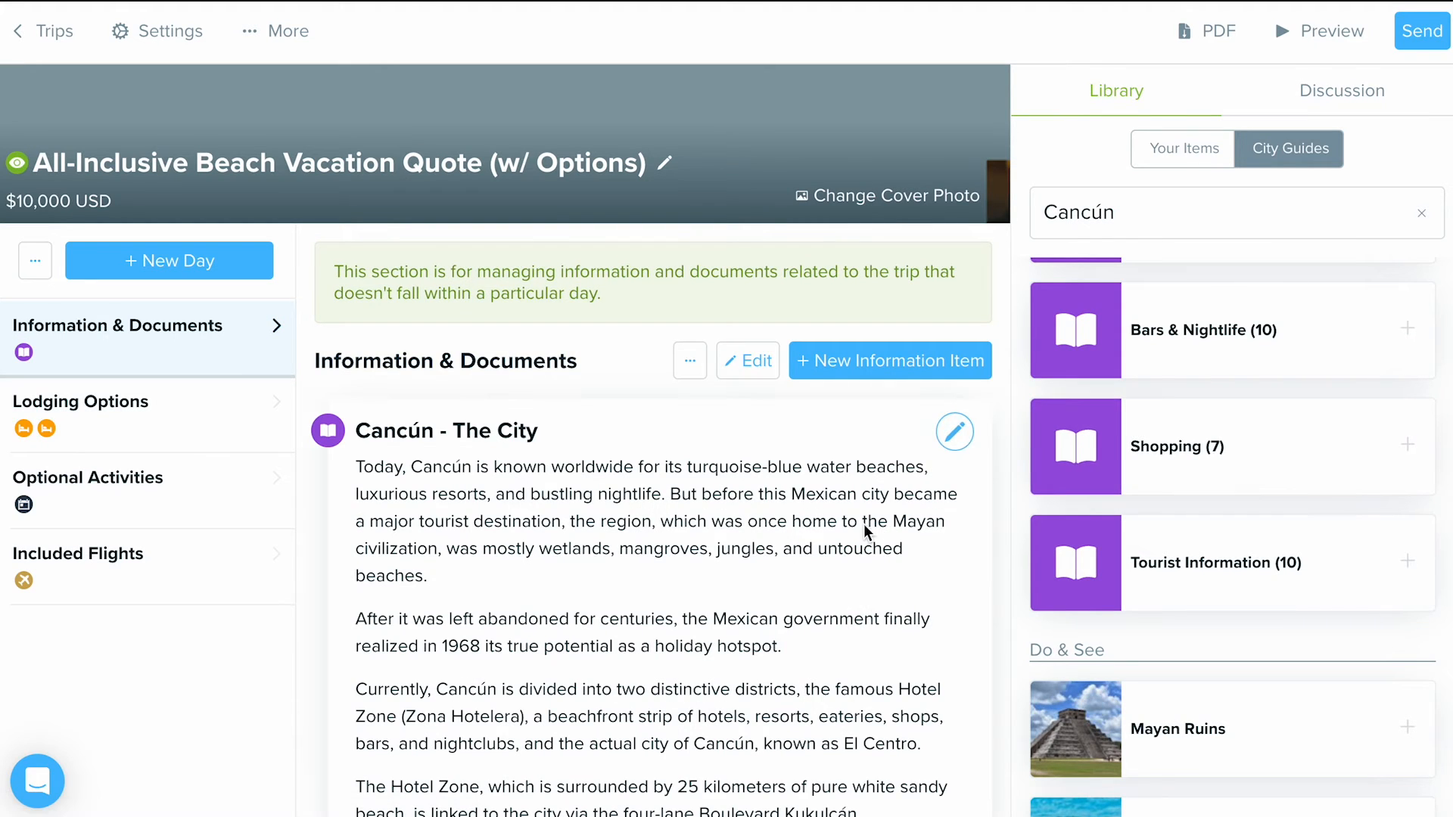
pyautogui.scroll(-5, 864, 523)
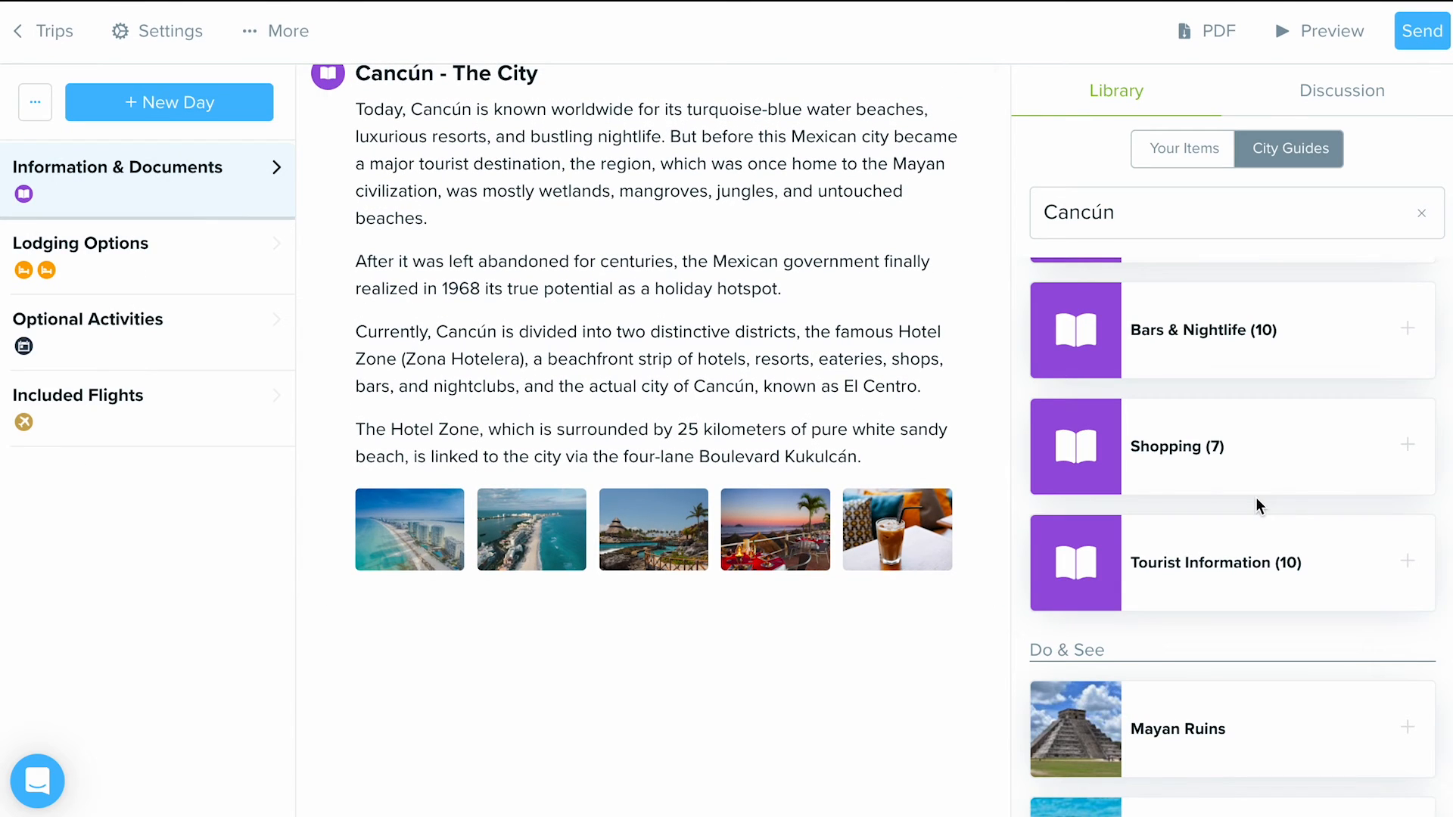
# - Add the Cancún Shopping city guide to Information & Documents and view the details of its Kukulcan Plaza entry
pyautogui.moveTo(1282, 453); pyautogui.dragTo(629, 619)
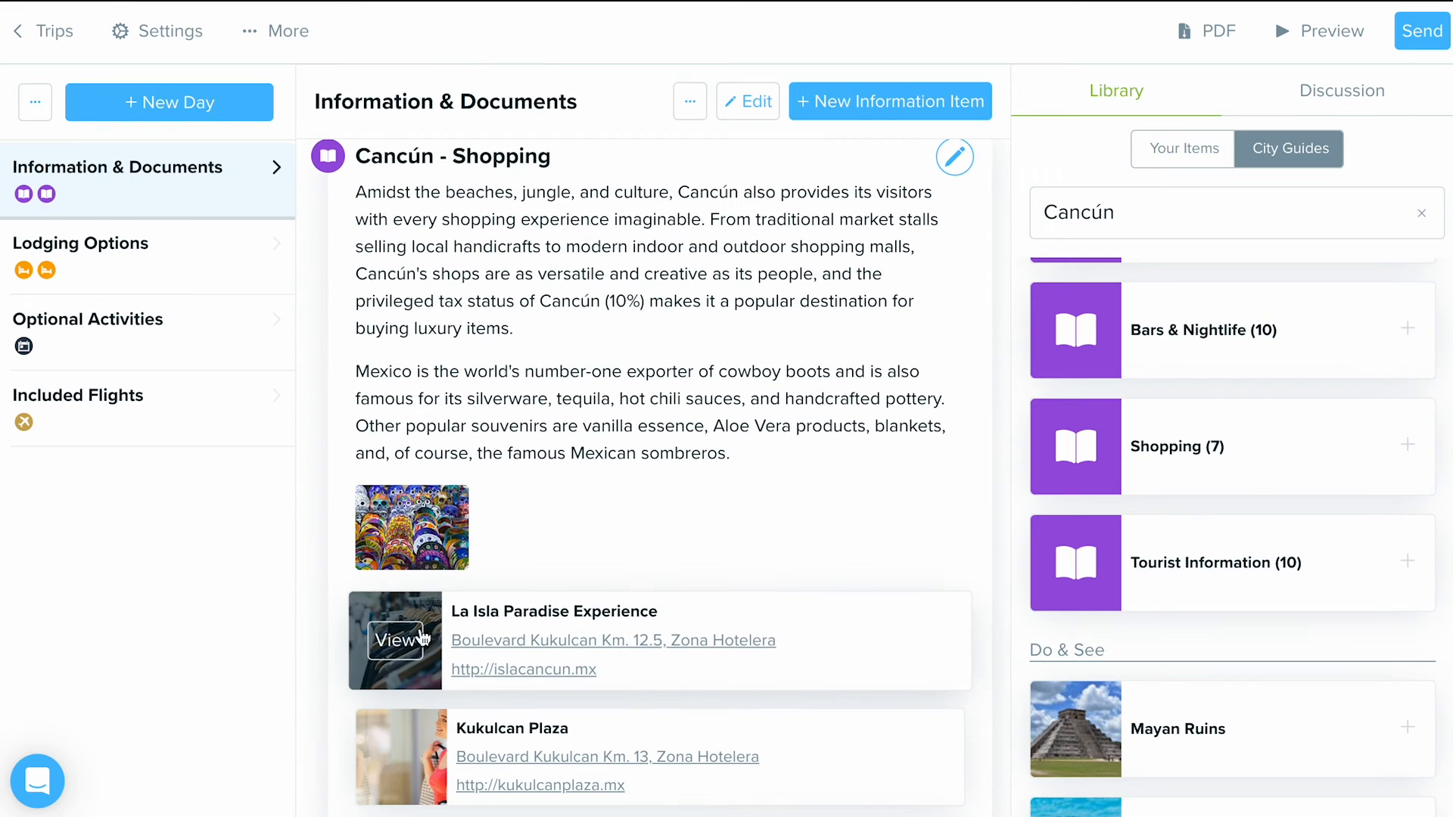
pyautogui.scroll(-3, 515, 566)
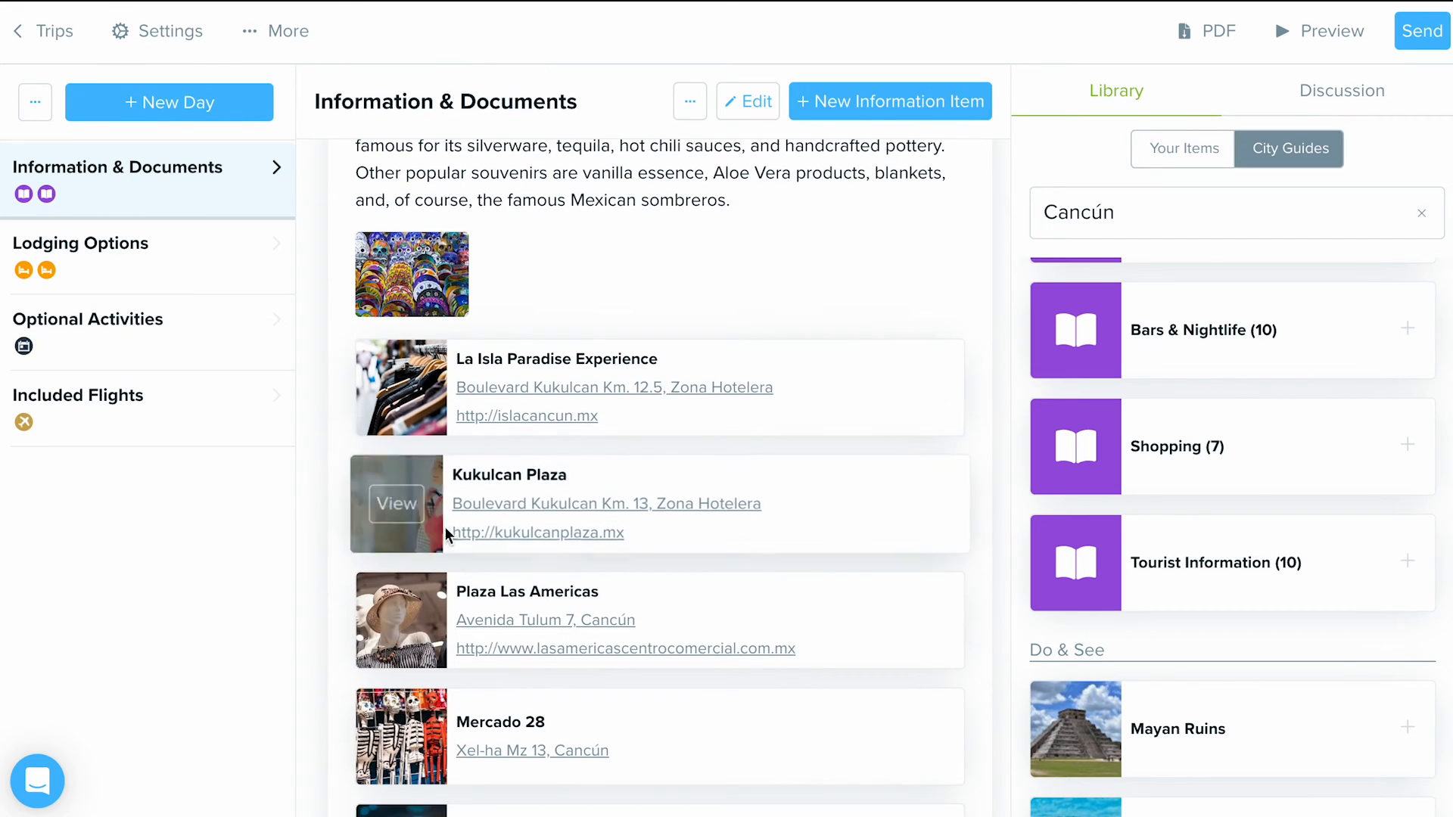
pyautogui.click(401, 502)
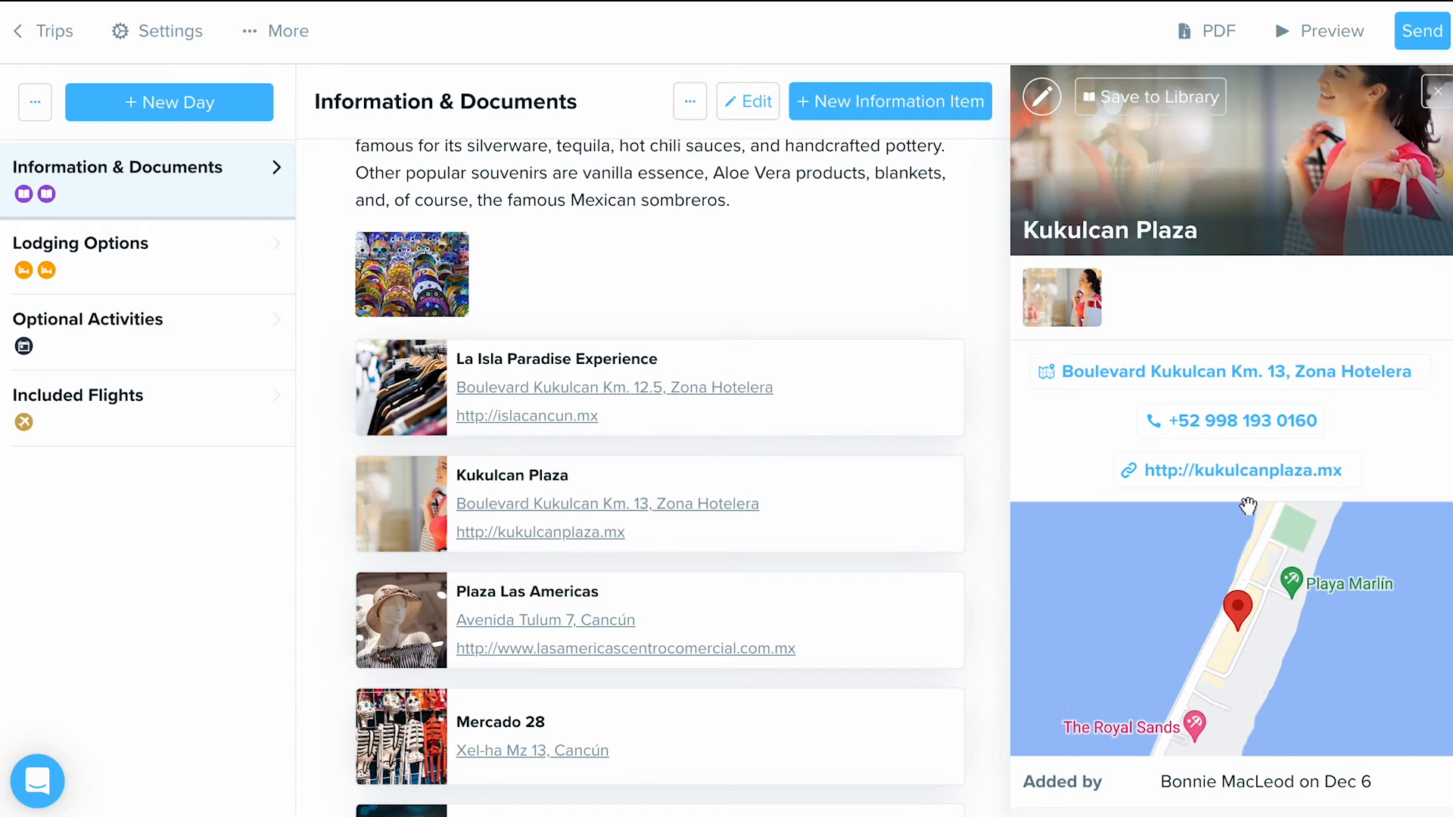
pyautogui.scroll(1, 897, 535)
pyautogui.scroll(4, 897, 535)
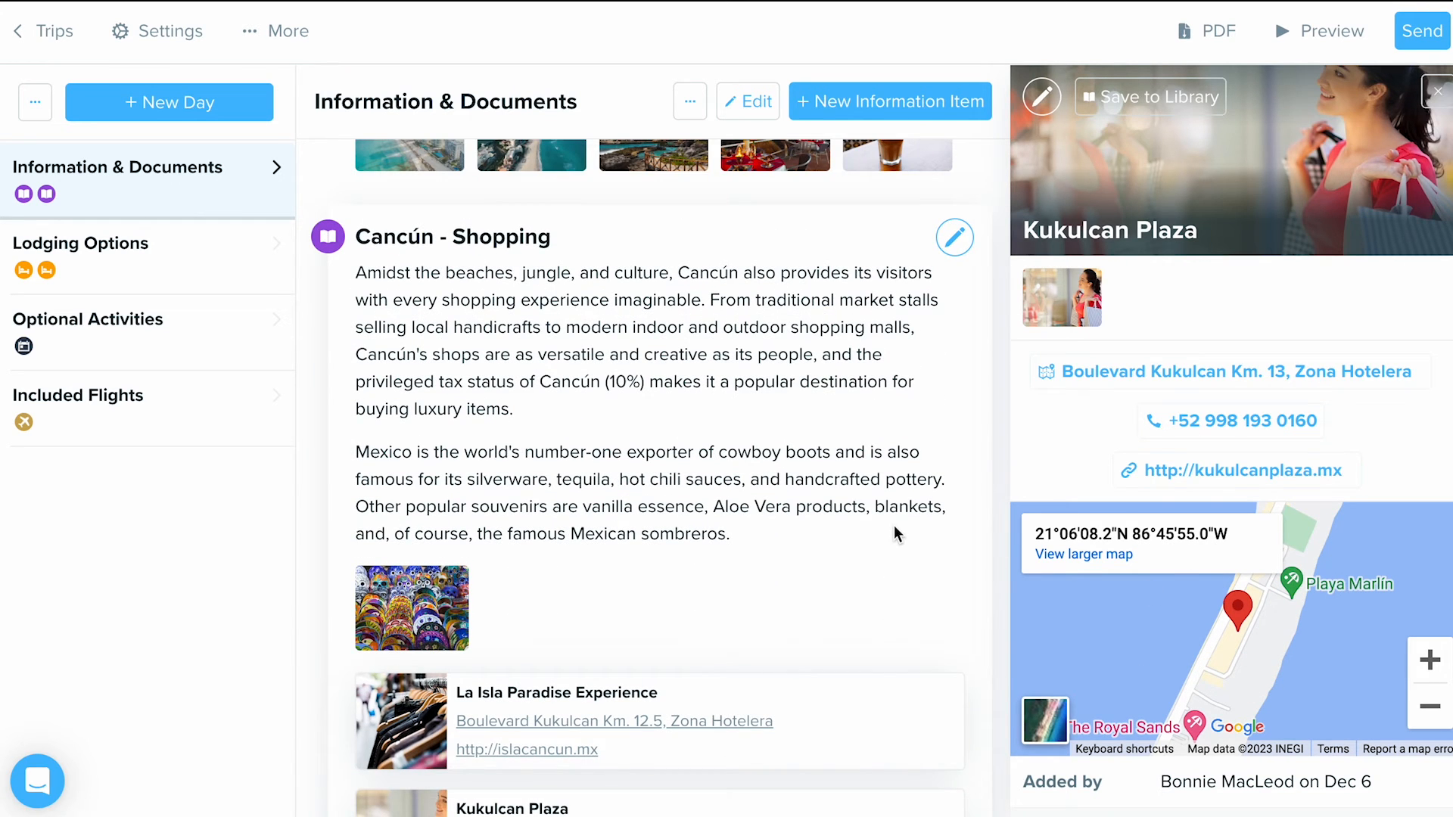
pyautogui.click(1437, 92)
pyautogui.scroll(11, 768, 221)
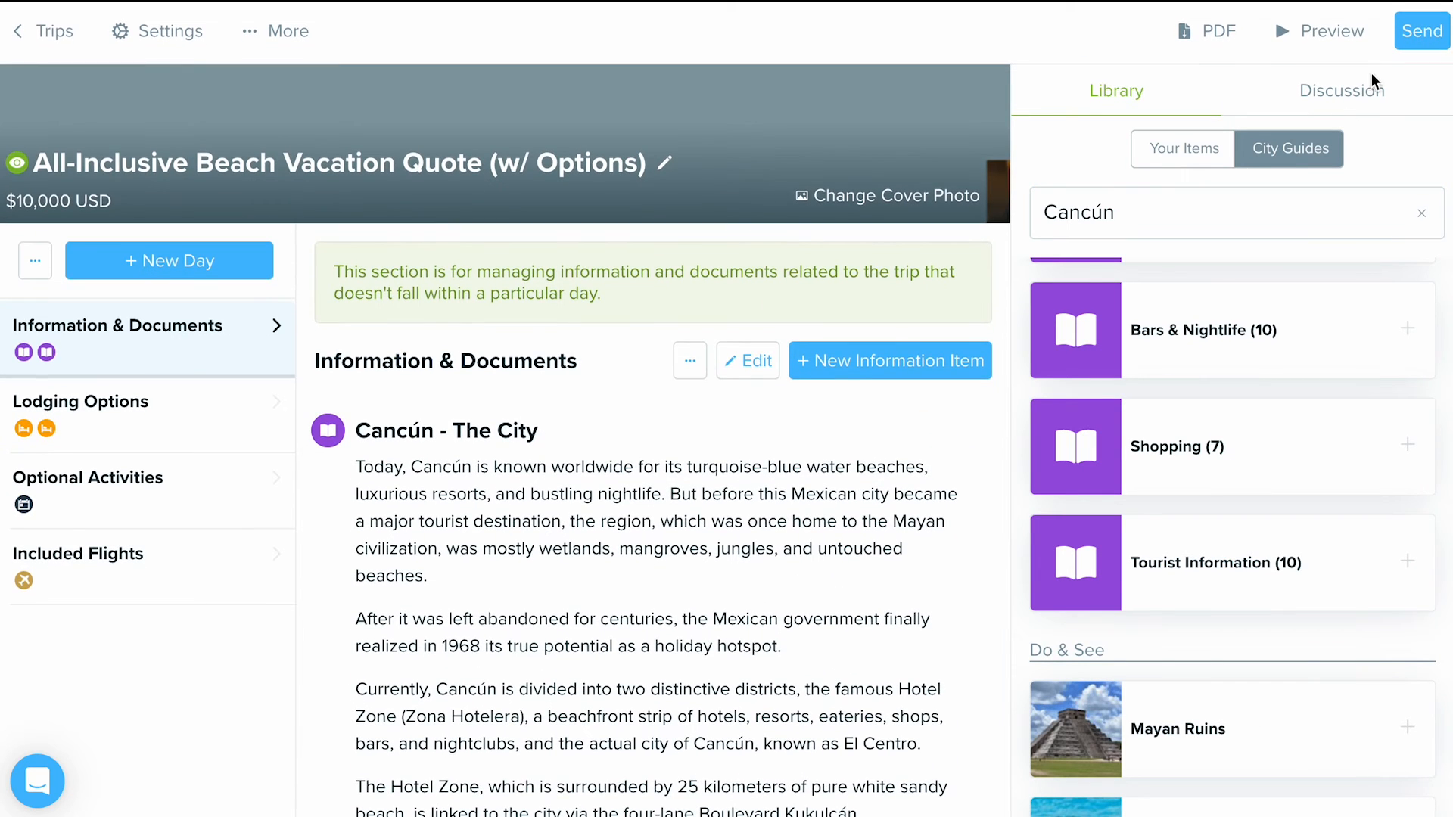
# - Review the client email invitation with its custom message and saved messages, then close it without sending
pyautogui.click(1426, 40)
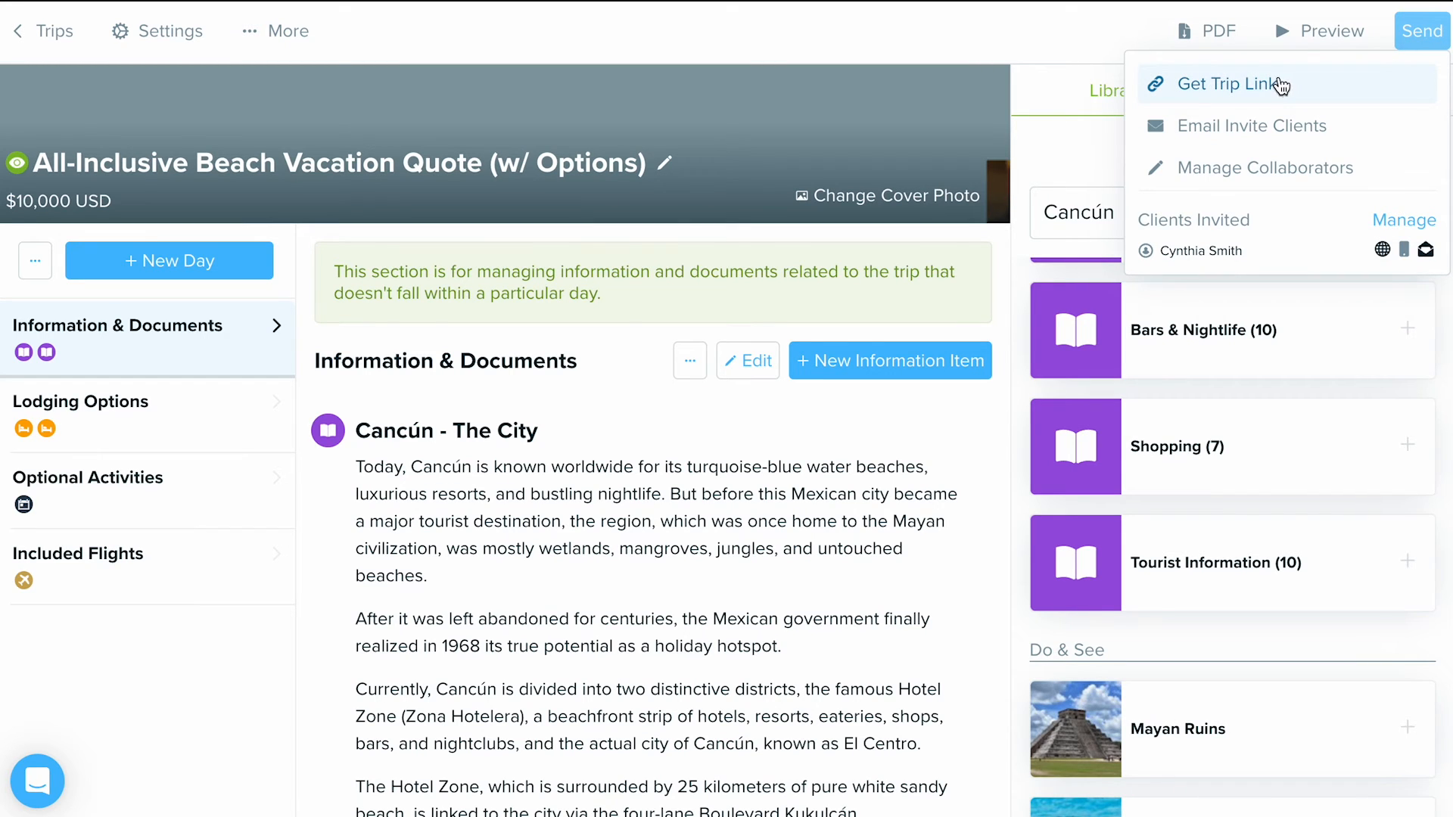
pyautogui.click(1348, 126)
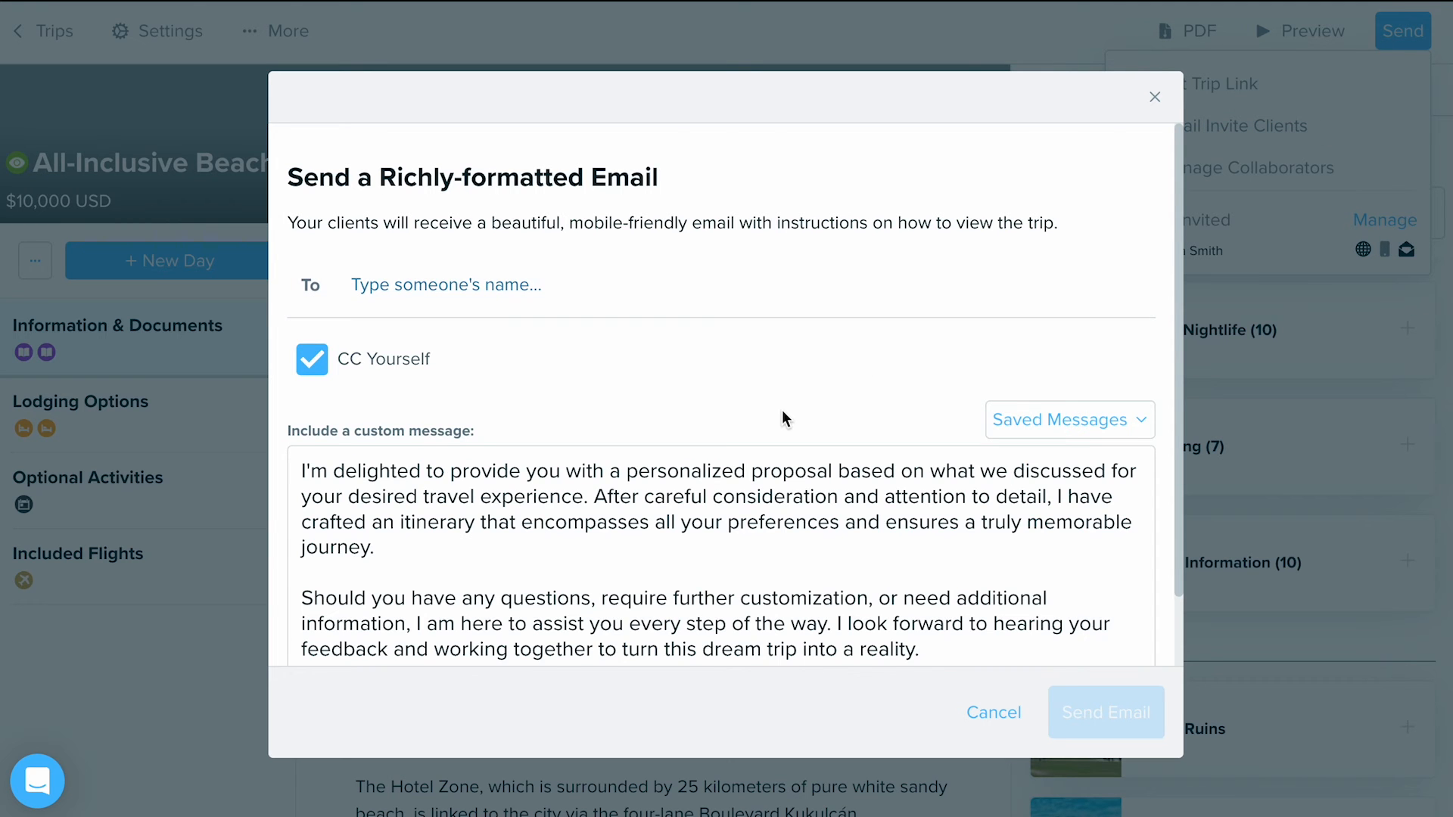
pyautogui.scroll(-1, 781, 416)
pyautogui.click(303, 391)
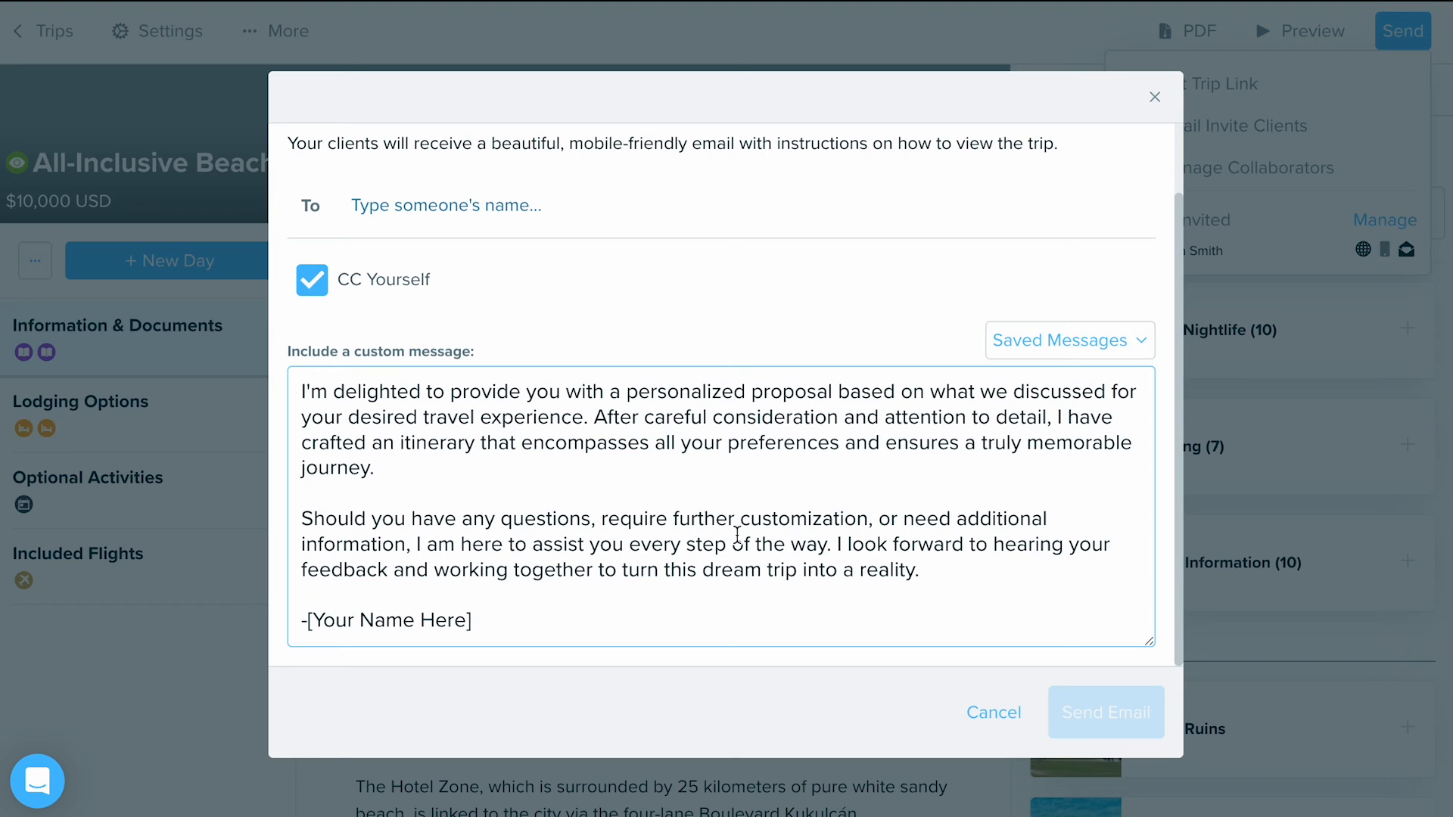
pyautogui.click(1031, 355)
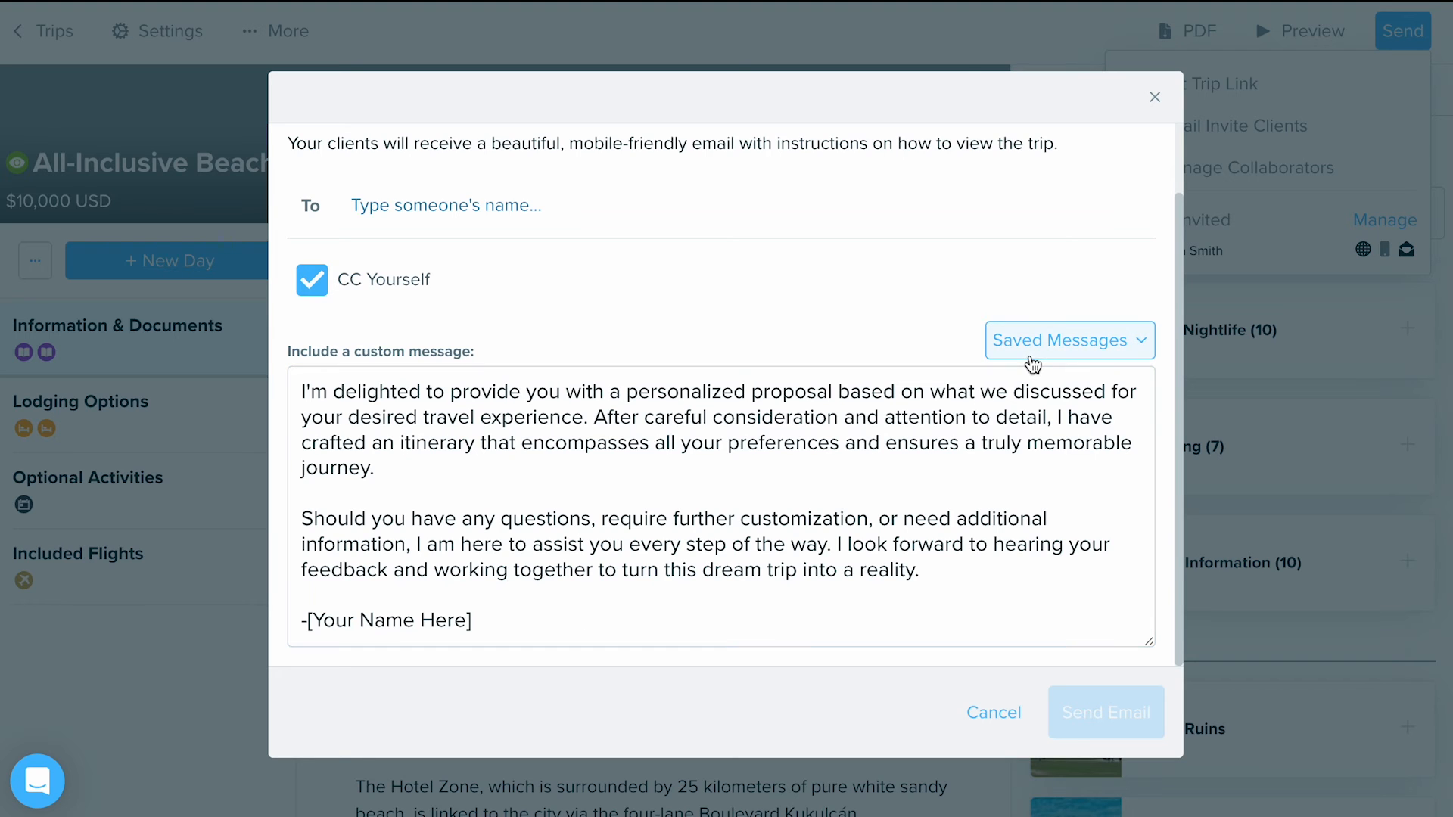
pyautogui.click(850, 345)
pyautogui.click(572, 522)
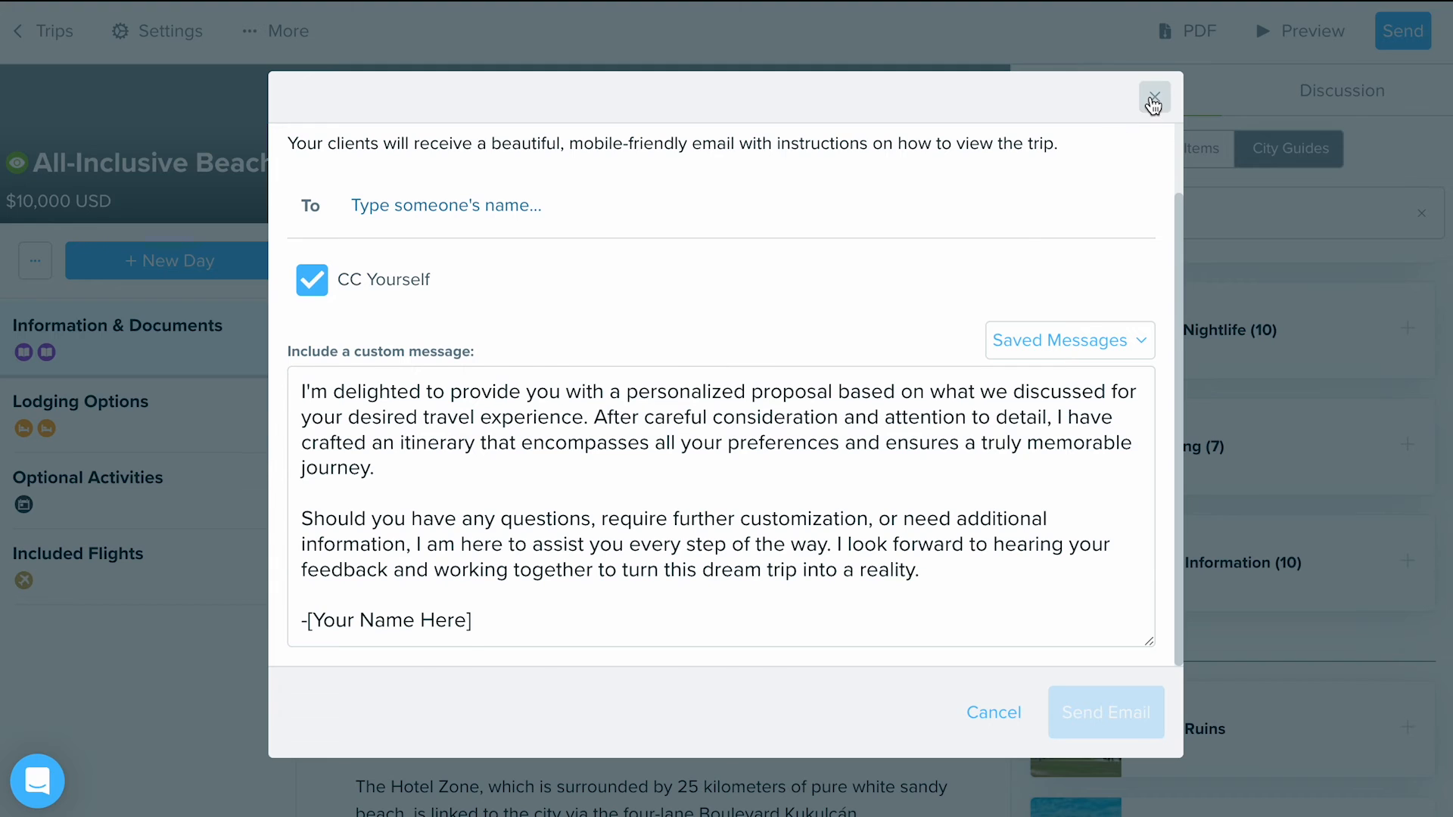
pyautogui.click(1154, 97)
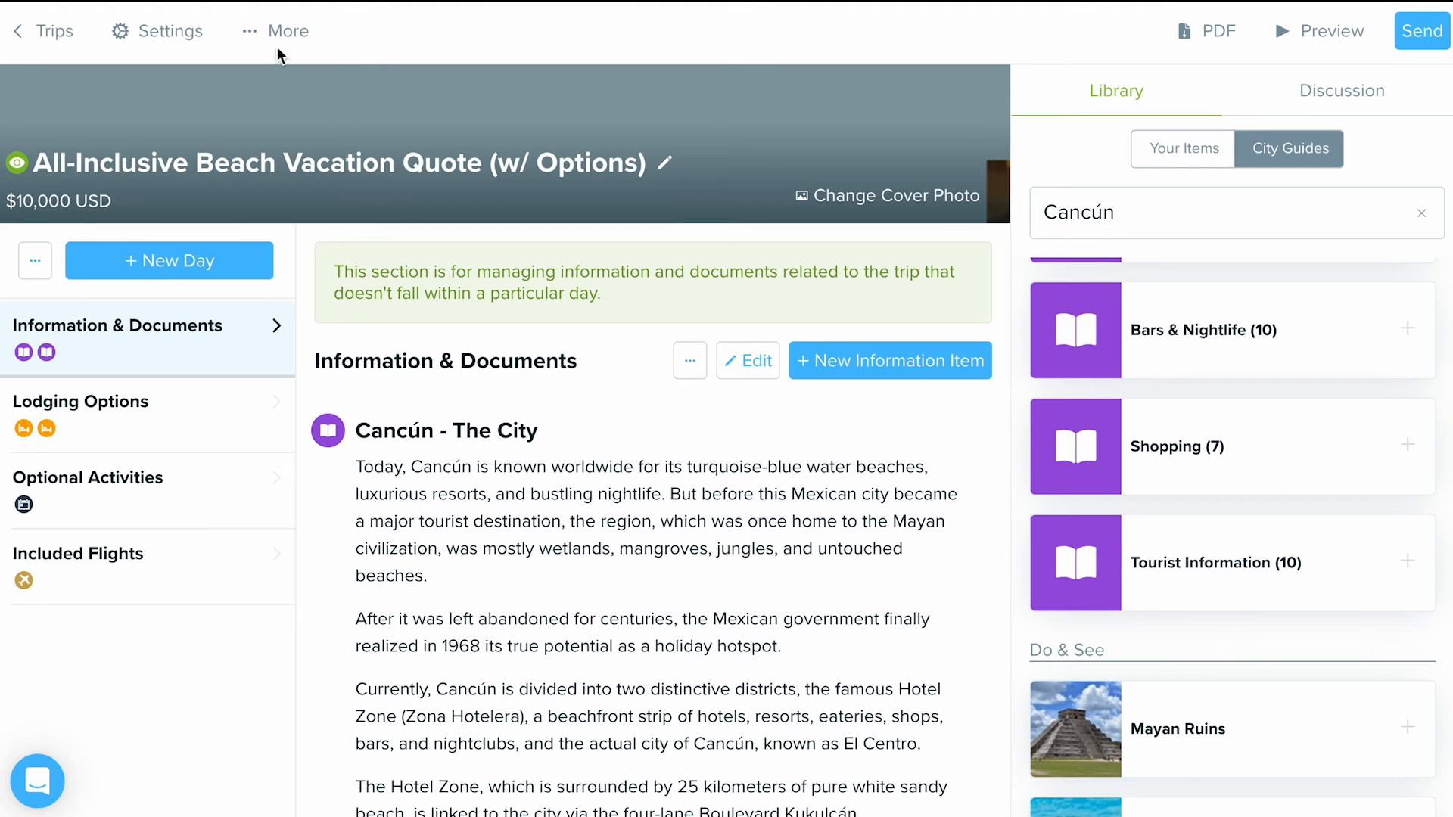
# - Preview the trip as the client and examine the terms text in the proposal approval form
pyautogui.click(1286, 26)
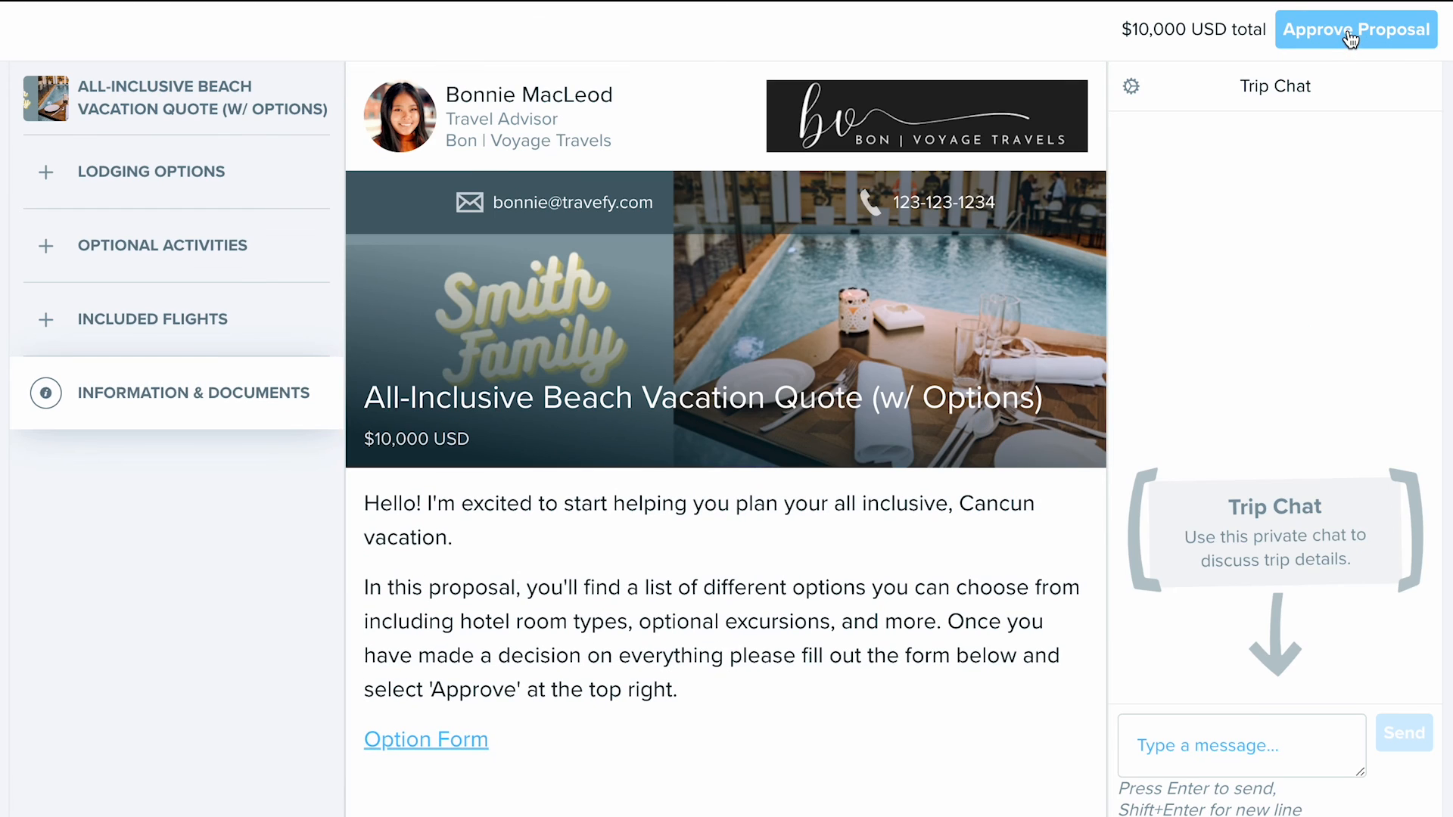
pyautogui.click(1351, 32)
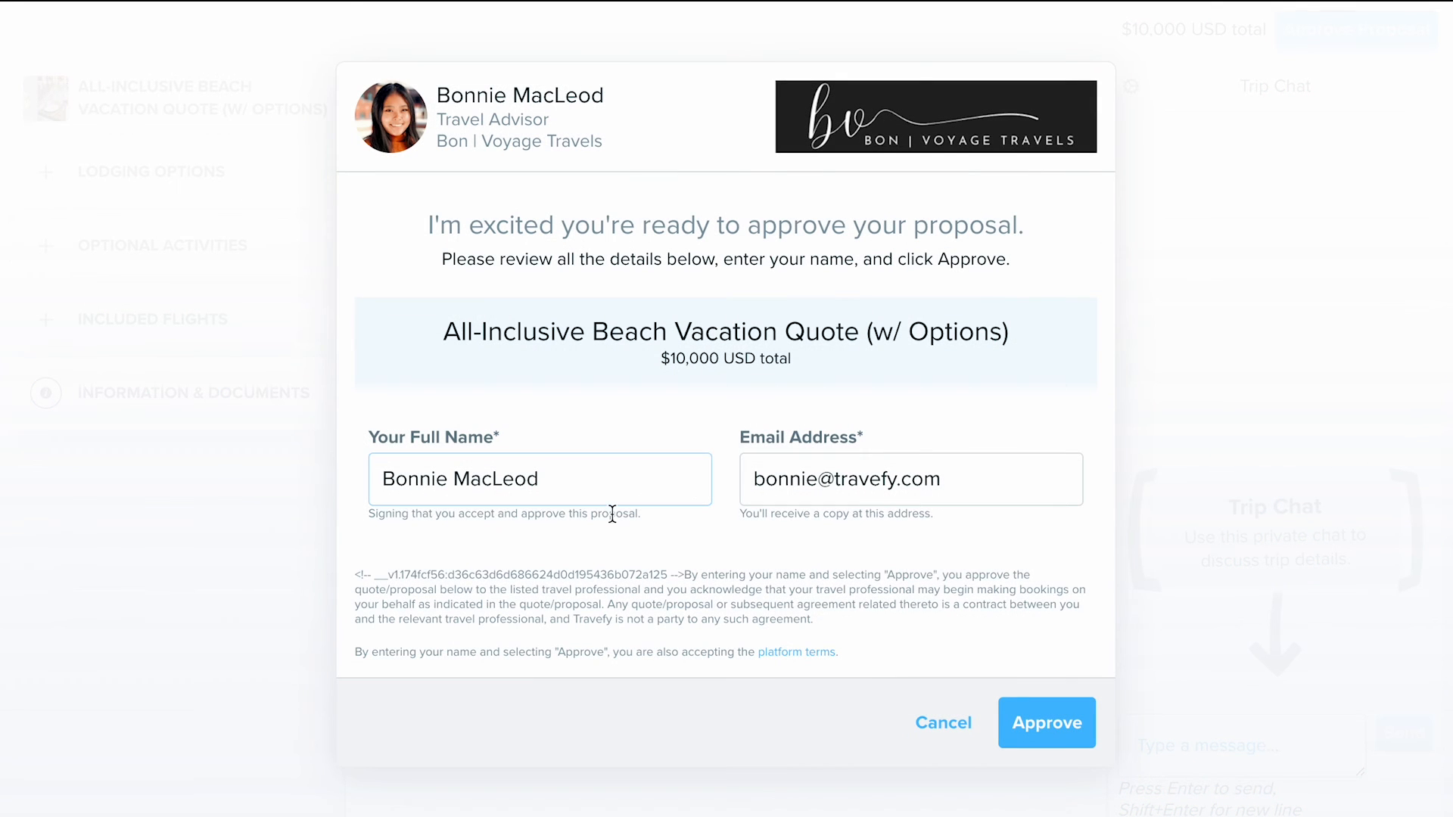
pyautogui.moveTo(358, 574); pyautogui.dragTo(828, 624)
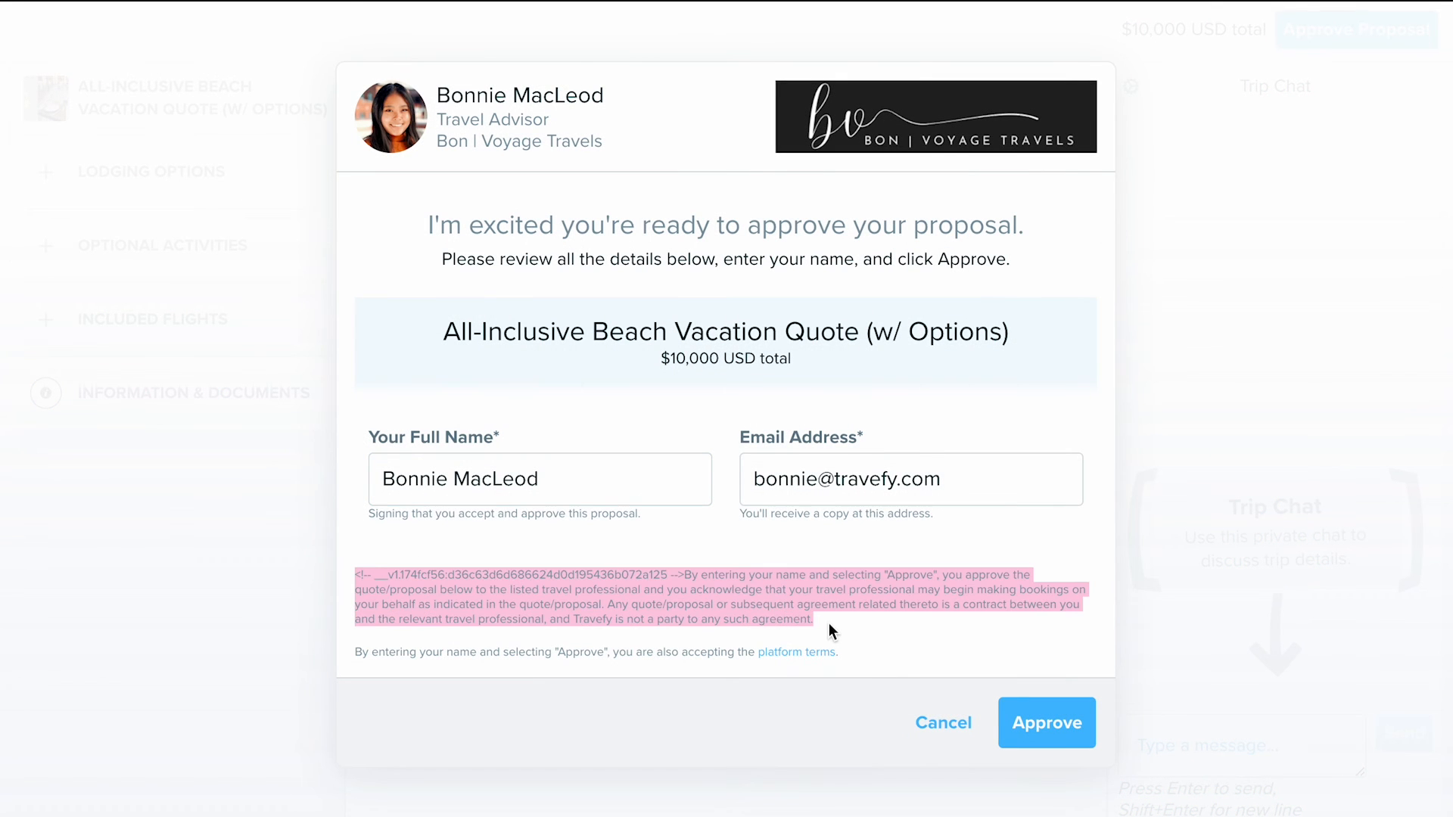
pyautogui.click(828, 624)
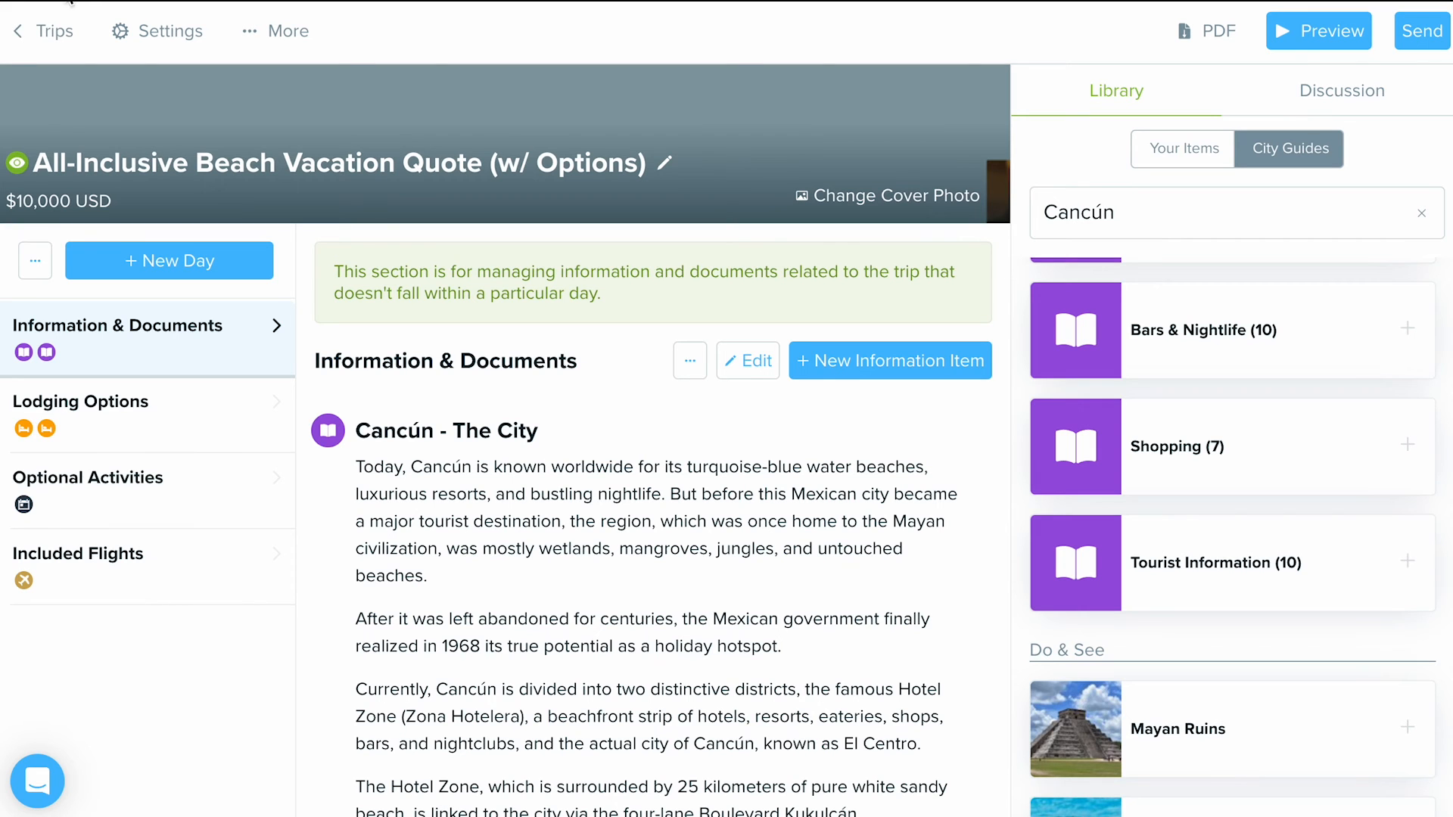
# - Leave the trip and review the Use Custom Terms on Proposals option in the account settings
pyautogui.click(23, 47)
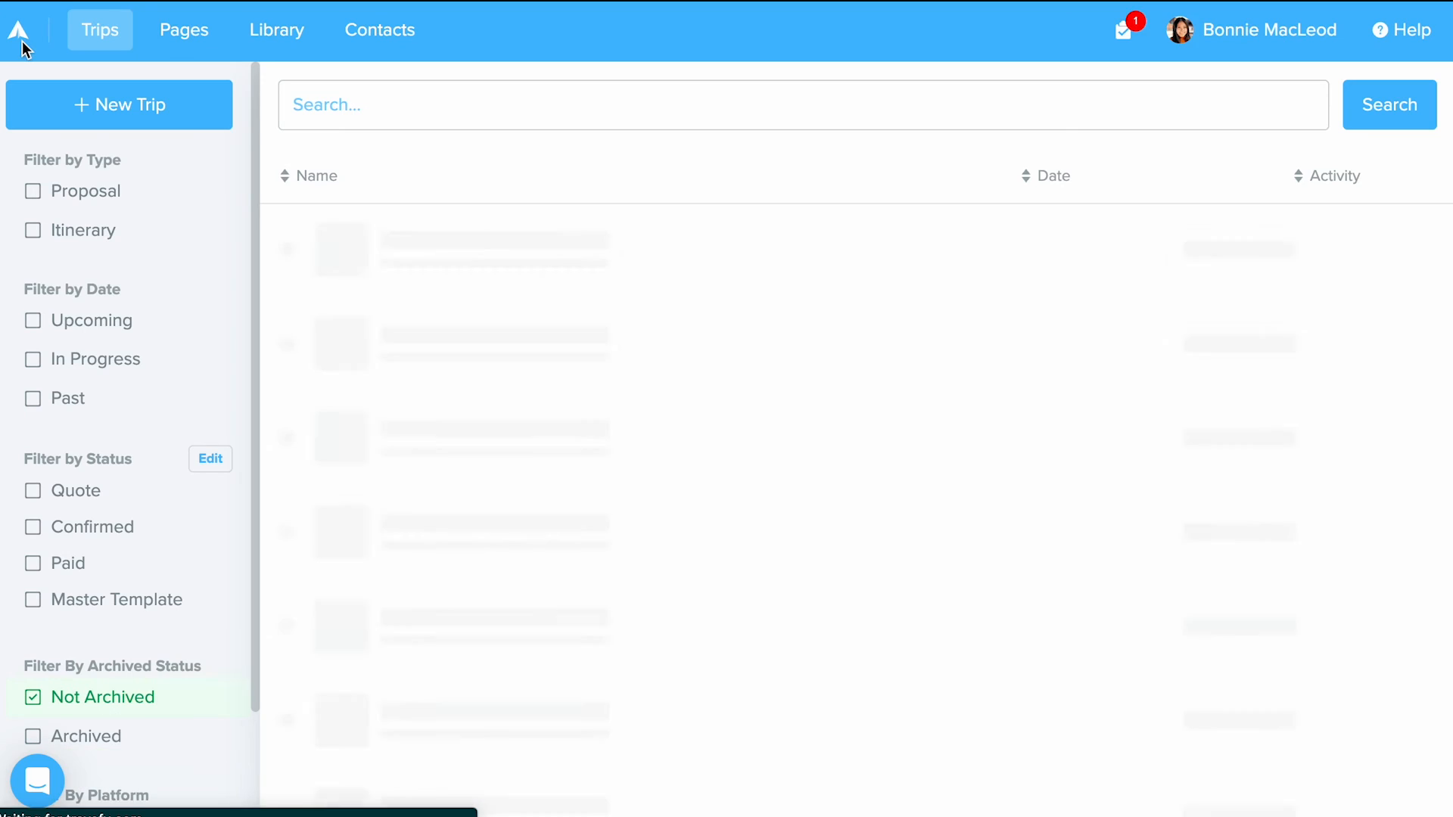
pyautogui.click(1220, 34)
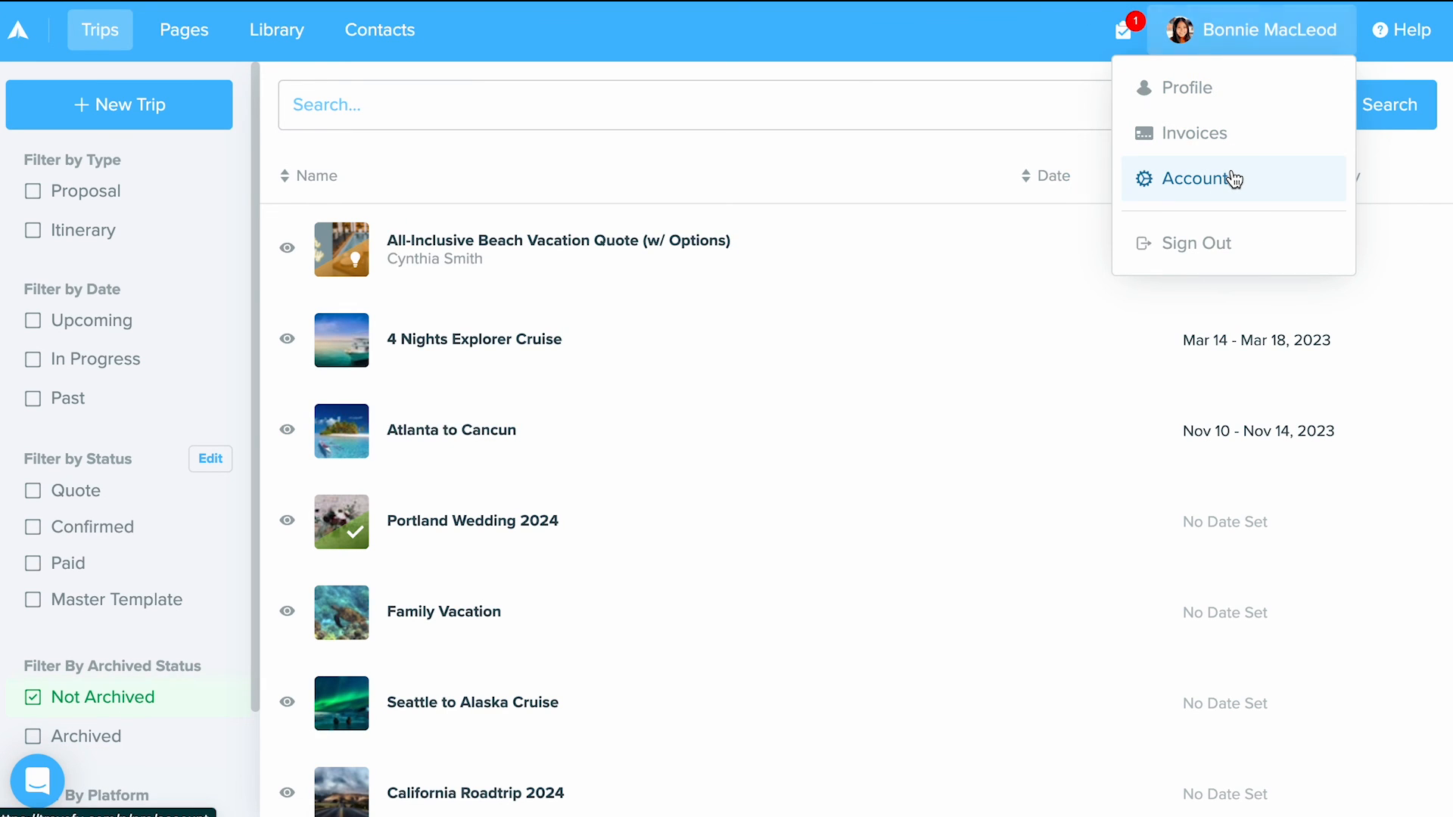
pyautogui.click(1233, 179)
pyautogui.click(176, 583)
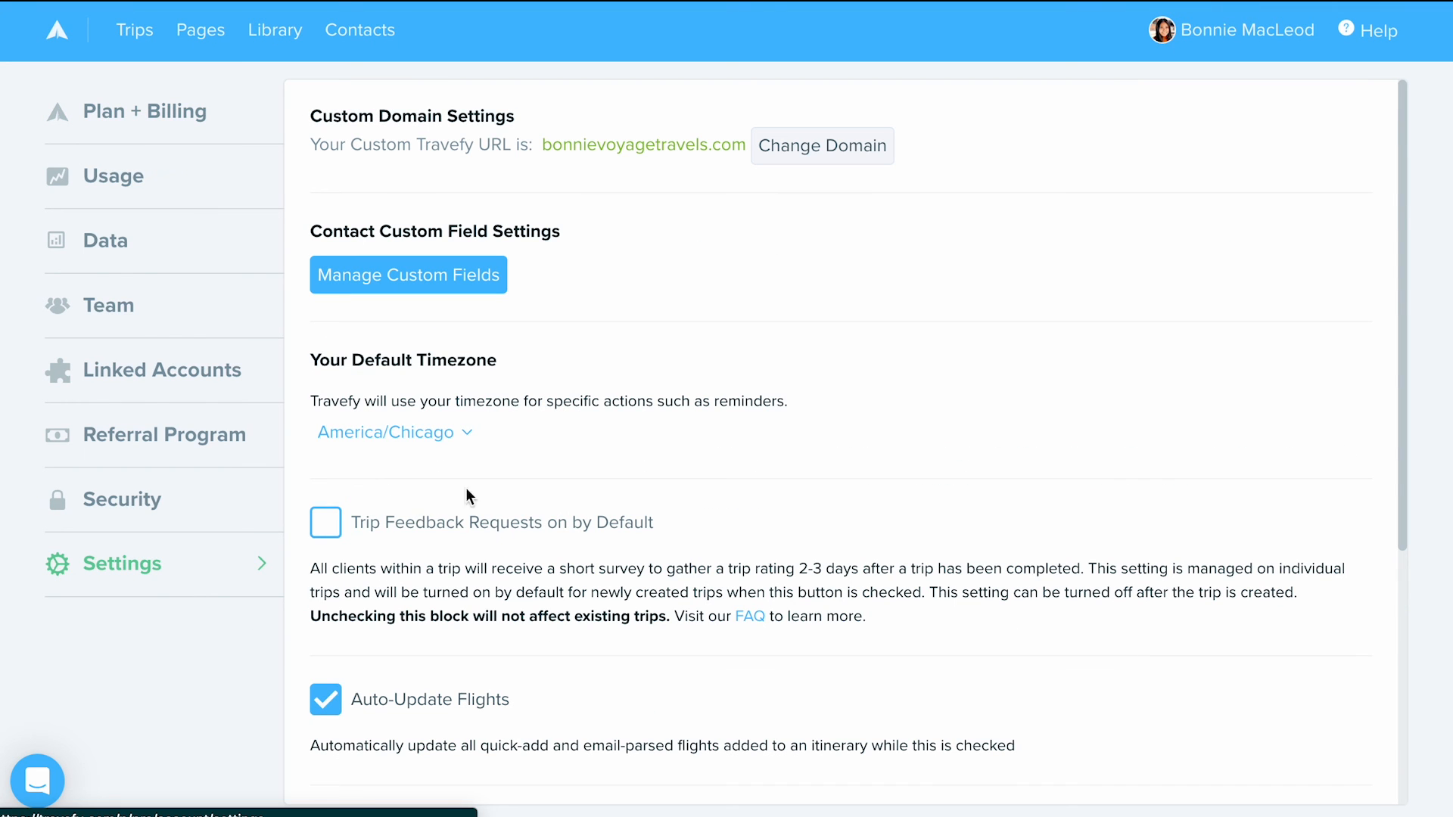
pyautogui.scroll(-5, 486, 496)
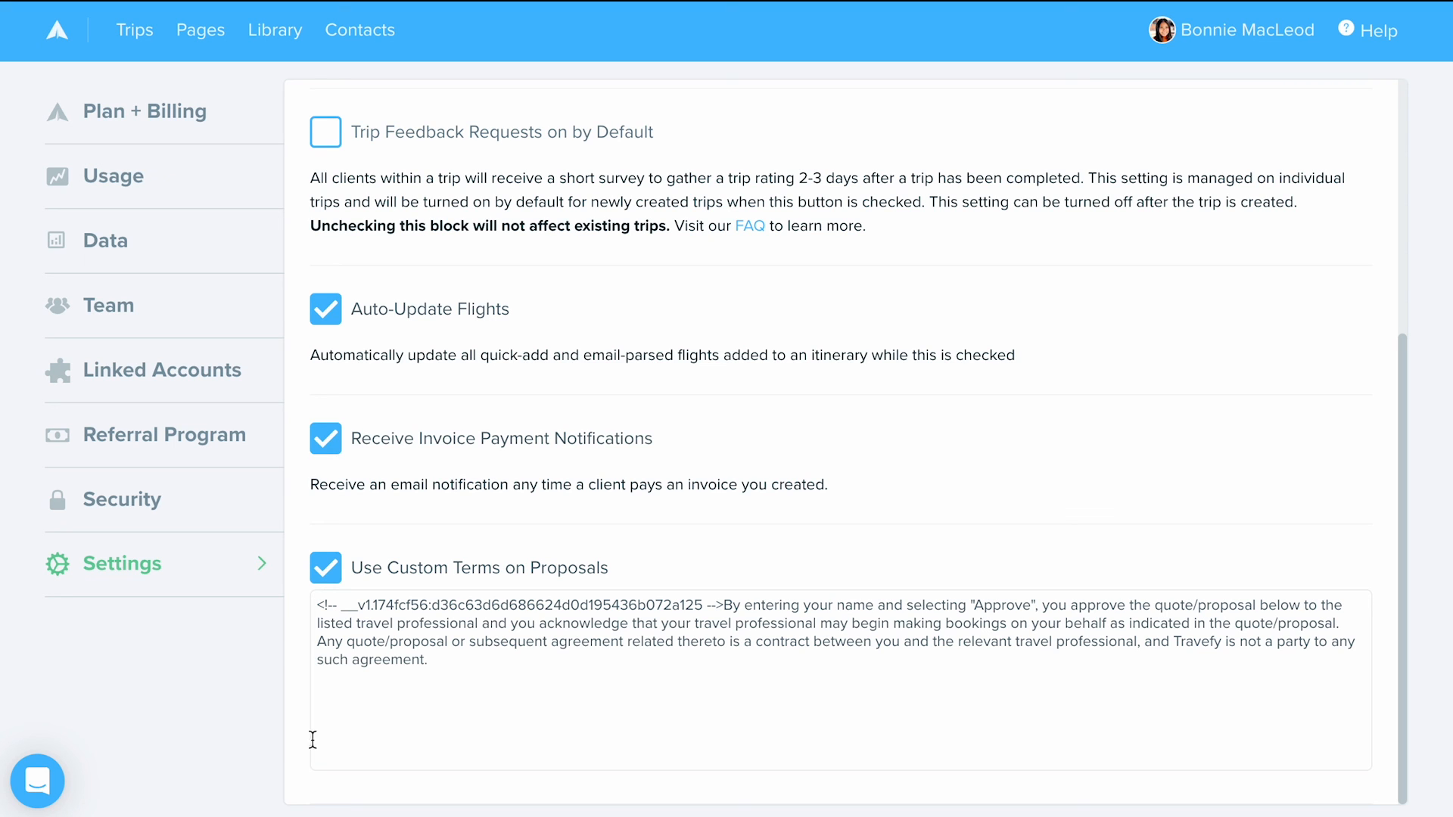
# - View the support messenger's help options and close it again
pyautogui.click(39, 779)
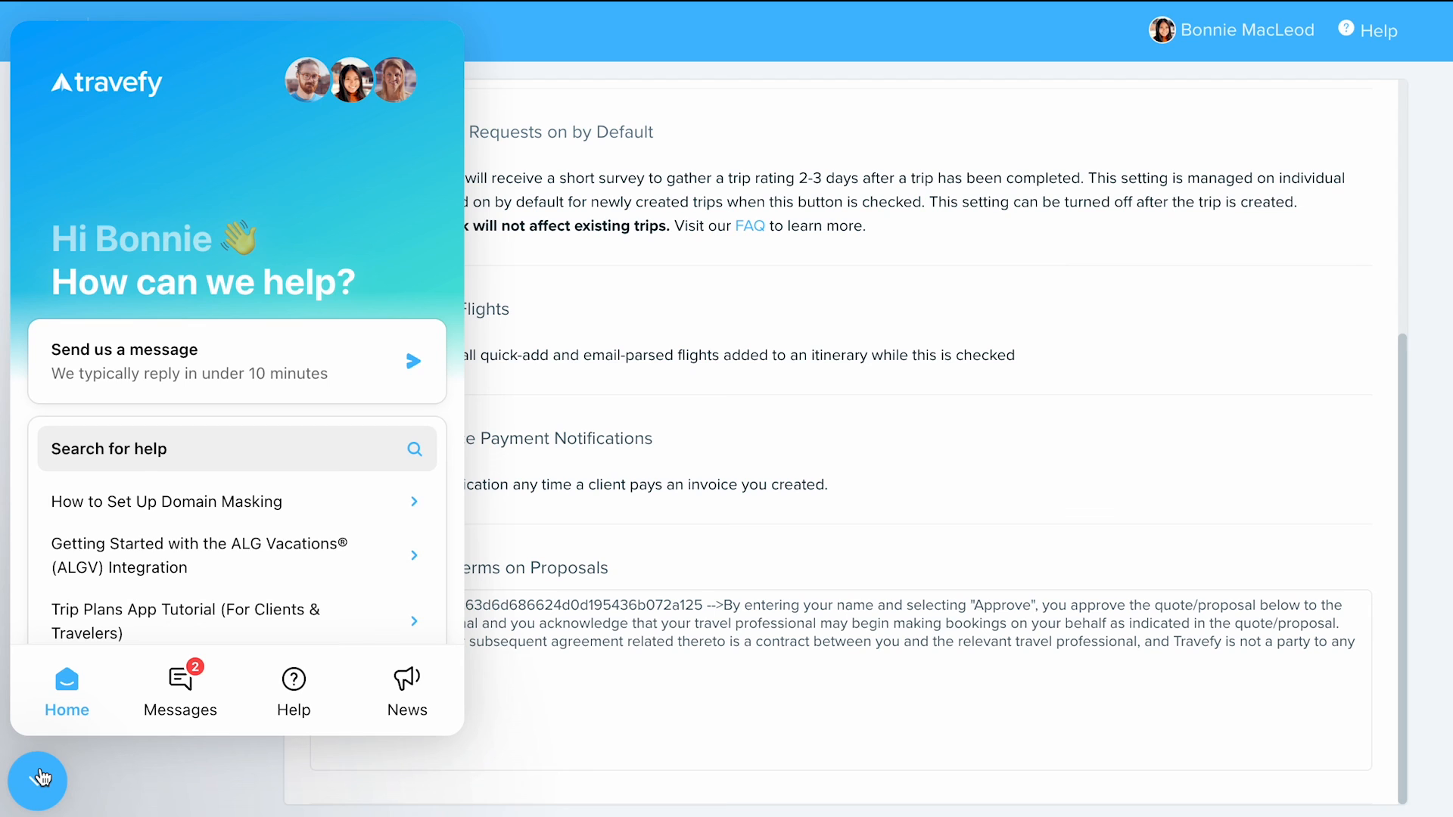
pyautogui.click(40, 778)
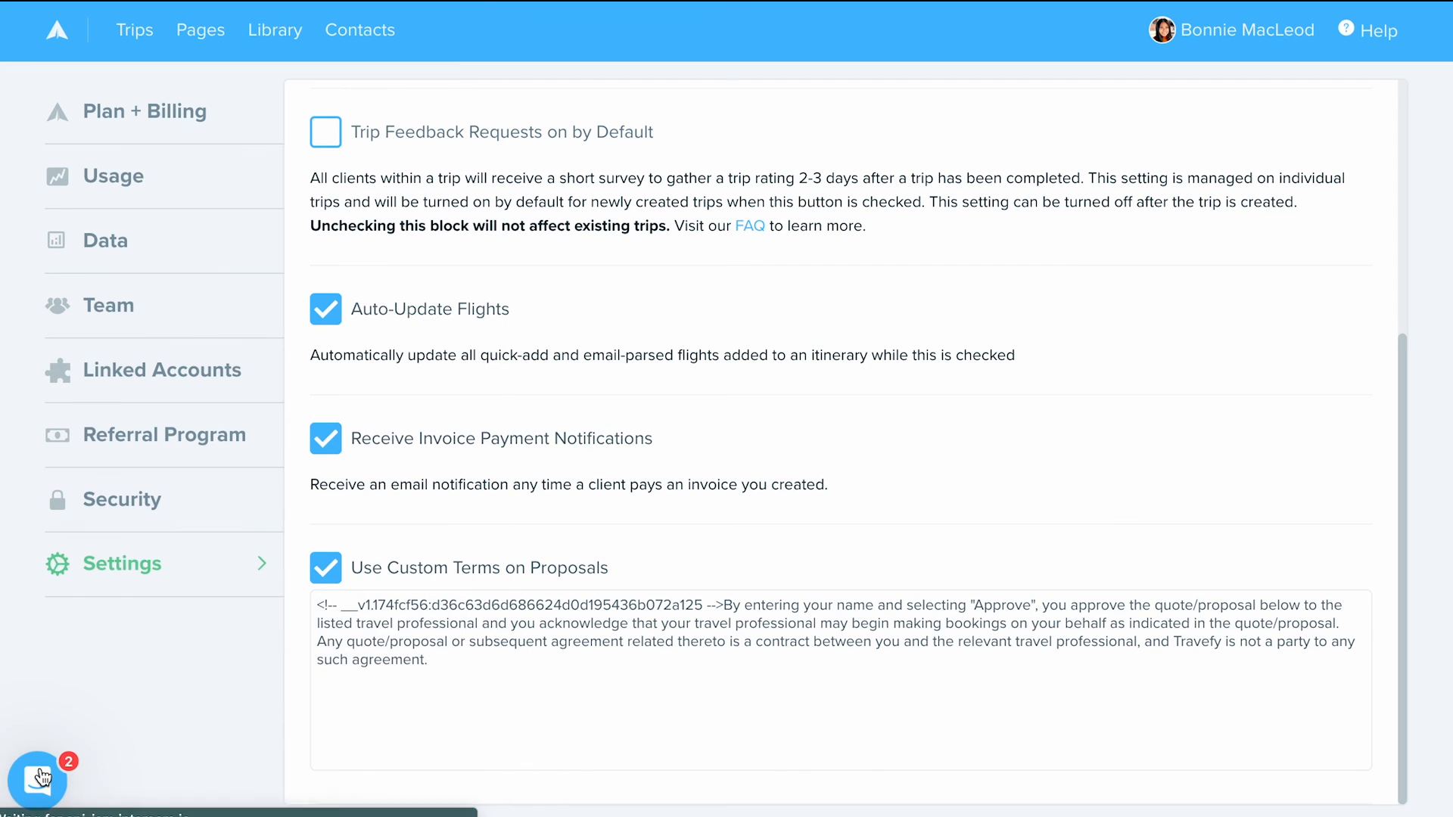